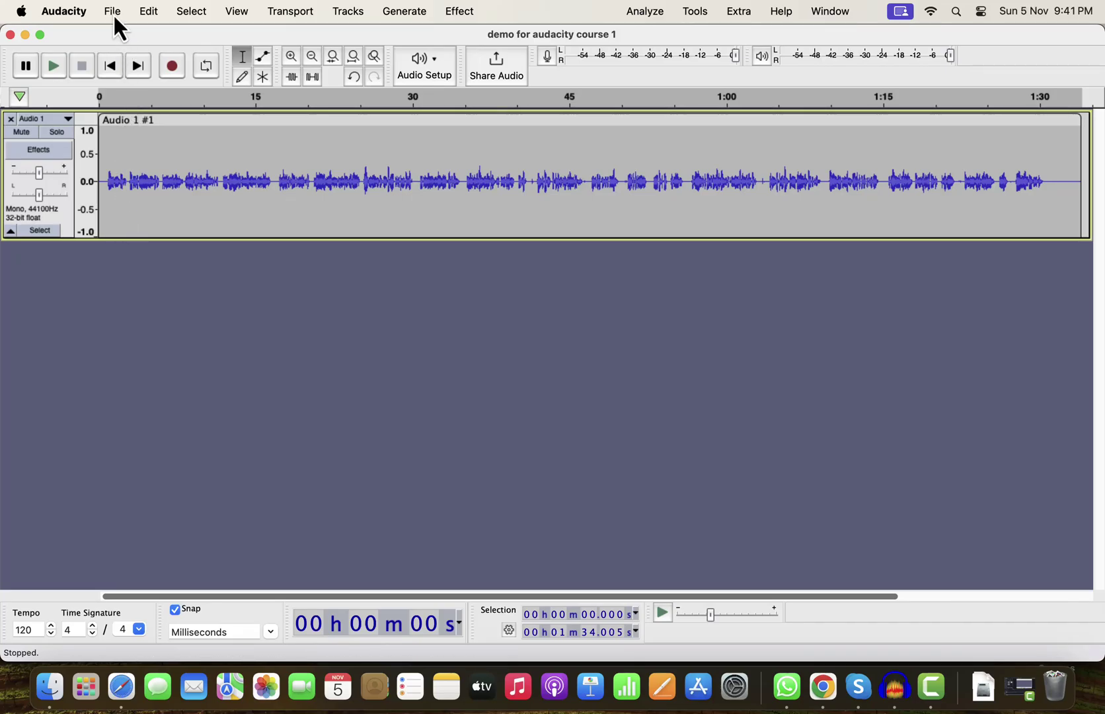
# Open the Export Audio dialog from the File menu for 'demo for audacity course 1'.
pyautogui.click(113, 13)
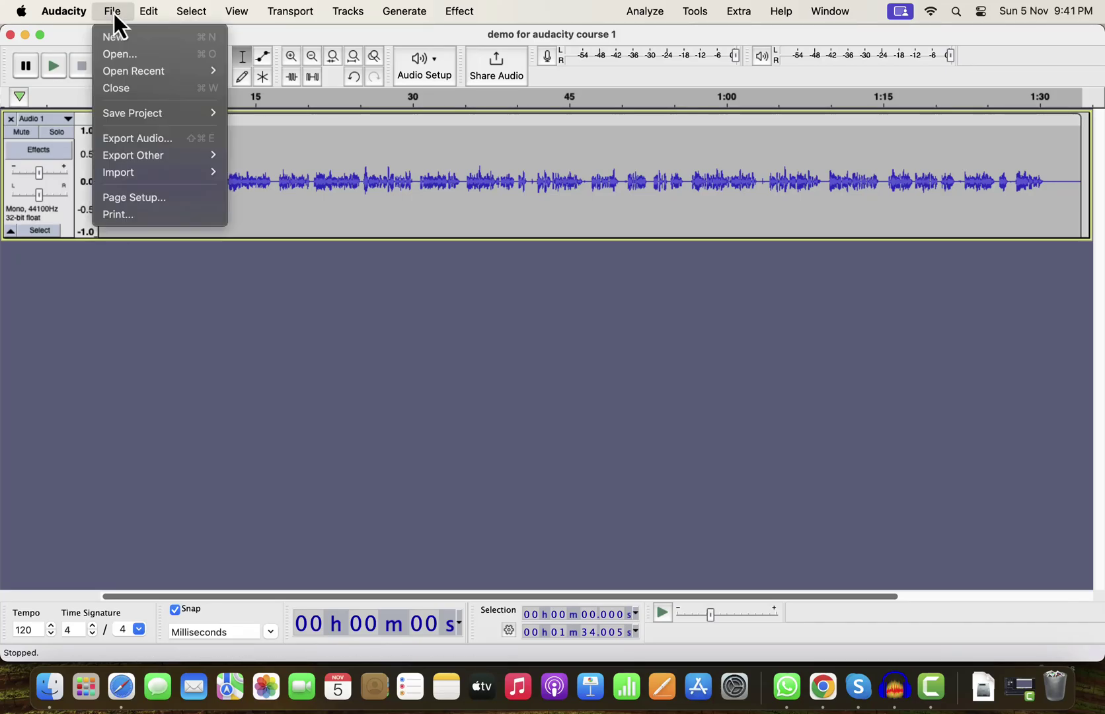
pyautogui.click(134, 141)
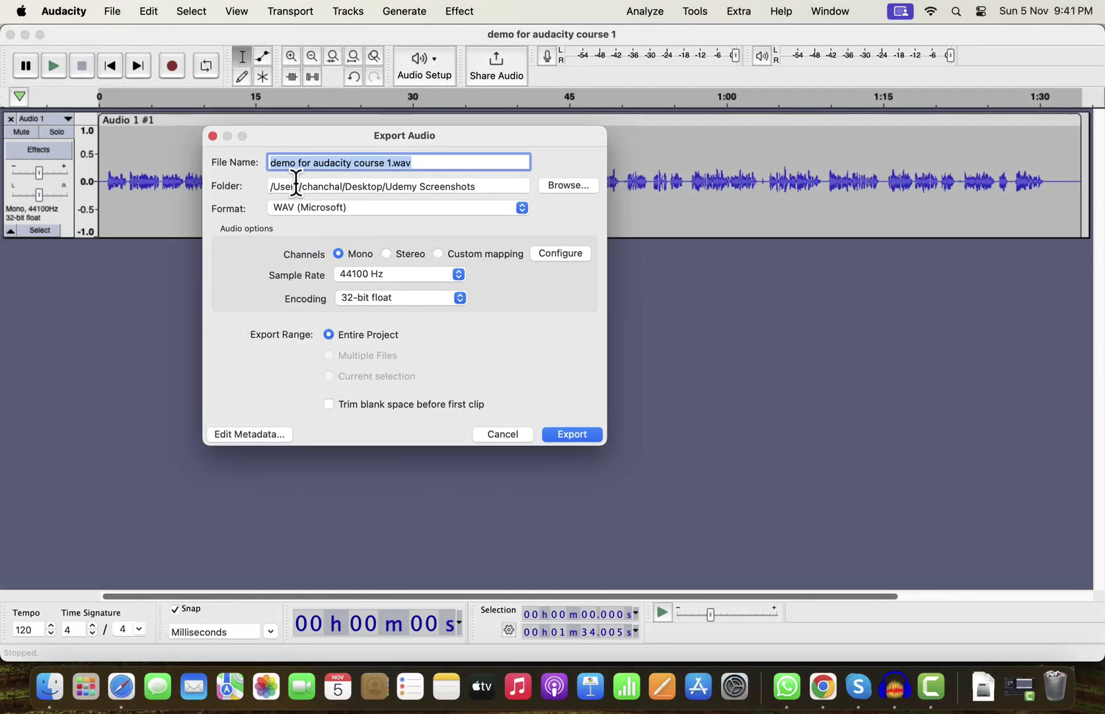
# Switch the export format to MP3 Files and back to WAV, watching the file-name extension change.
pyautogui.click(309, 210)
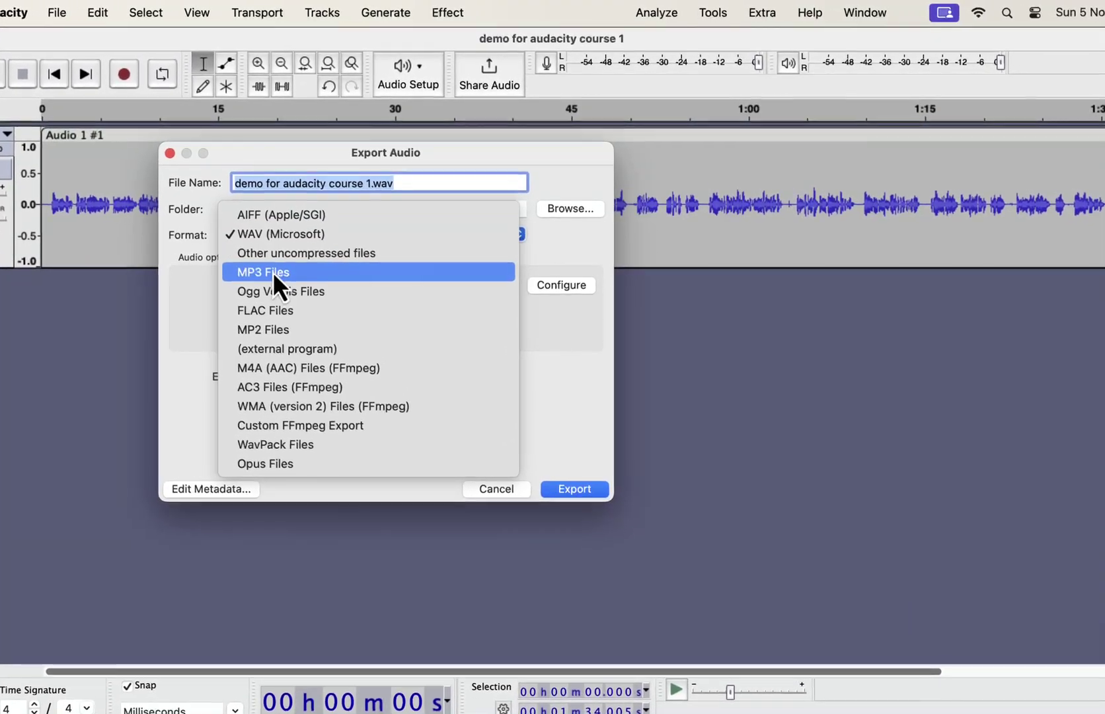
pyautogui.click(273, 272)
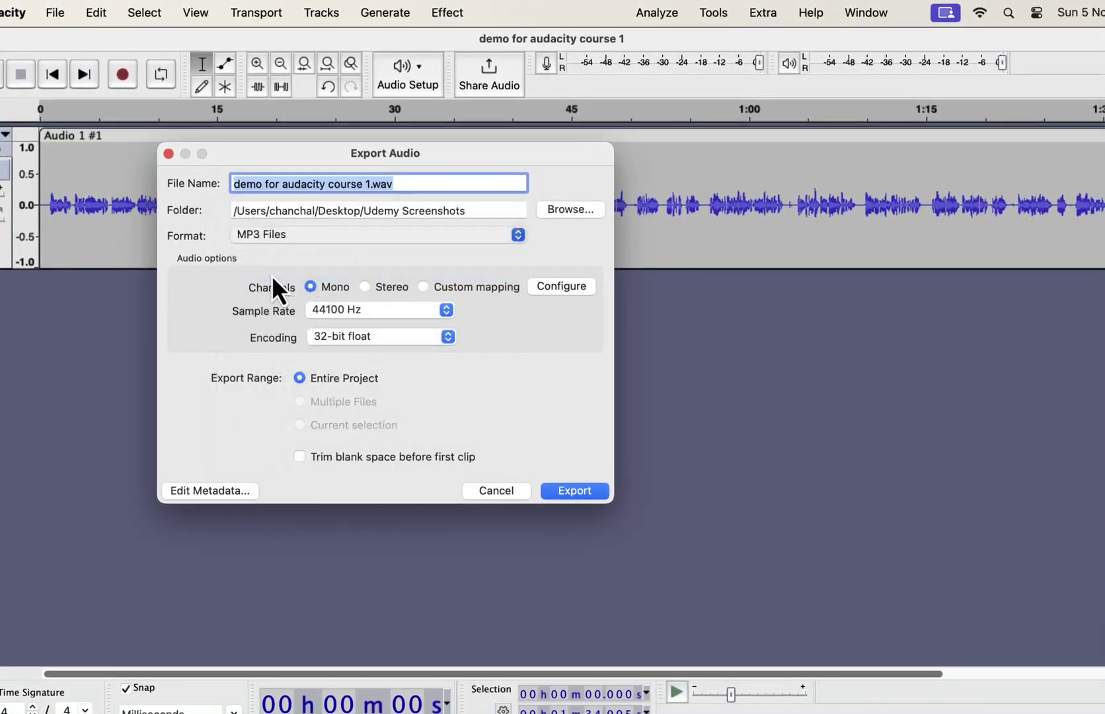
pyautogui.moveTo(372, 183); pyautogui.dragTo(427, 182)
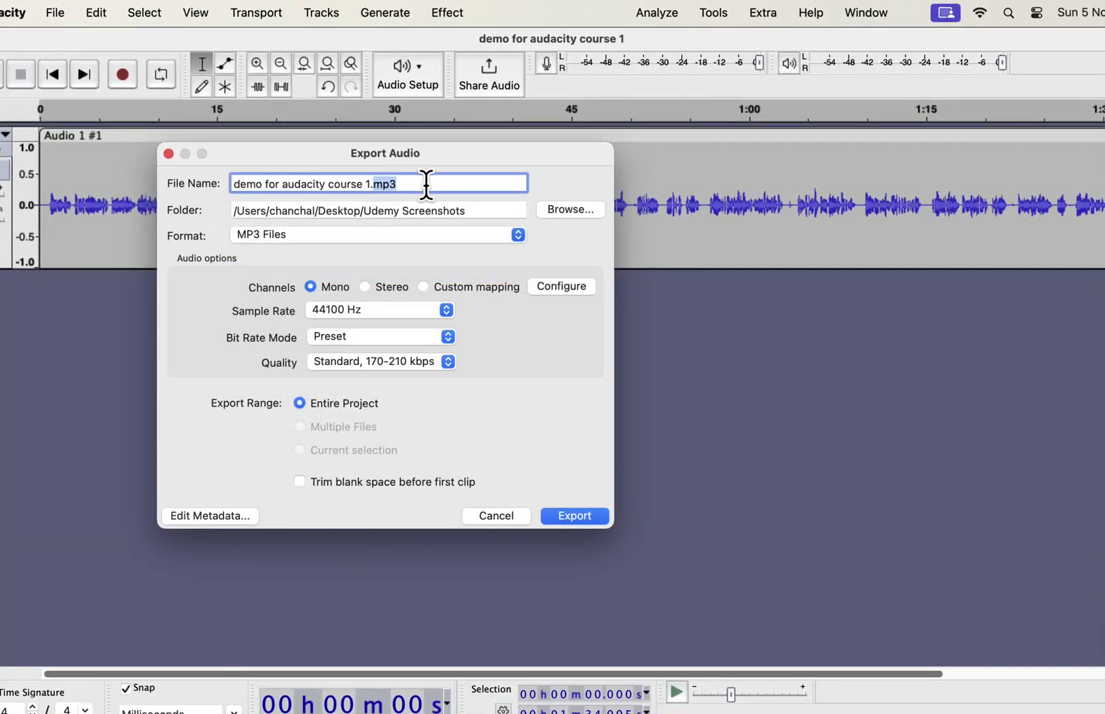
pyautogui.click(338, 236)
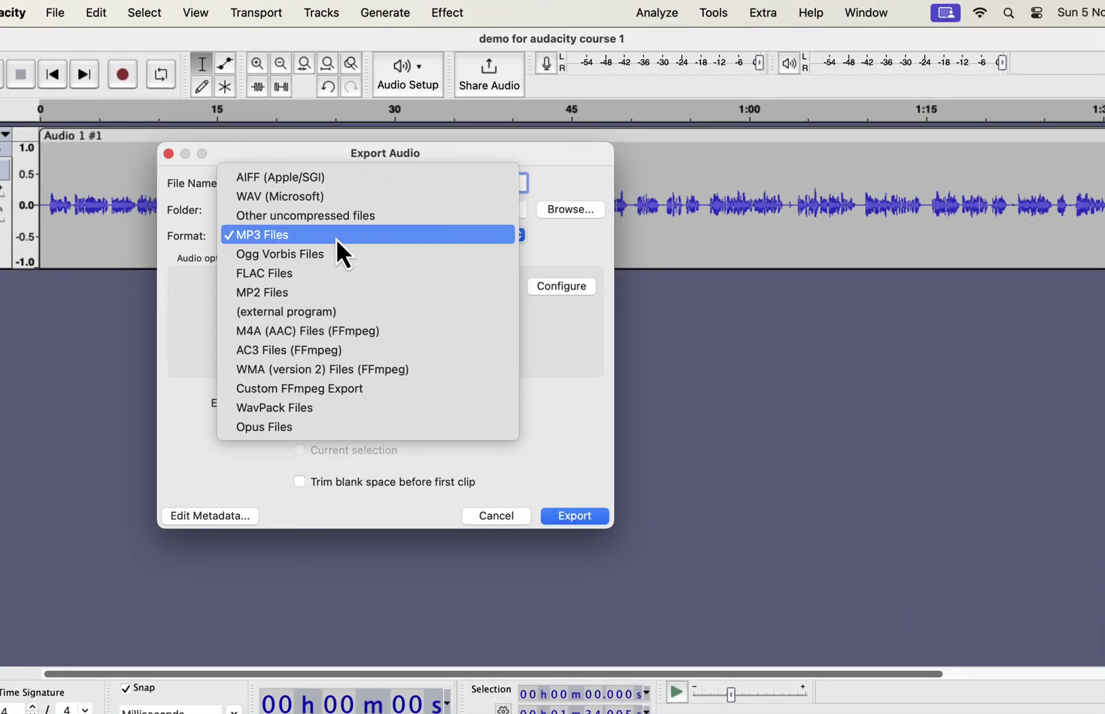
pyautogui.click(332, 198)
pyautogui.moveTo(372, 183); pyautogui.dragTo(405, 184)
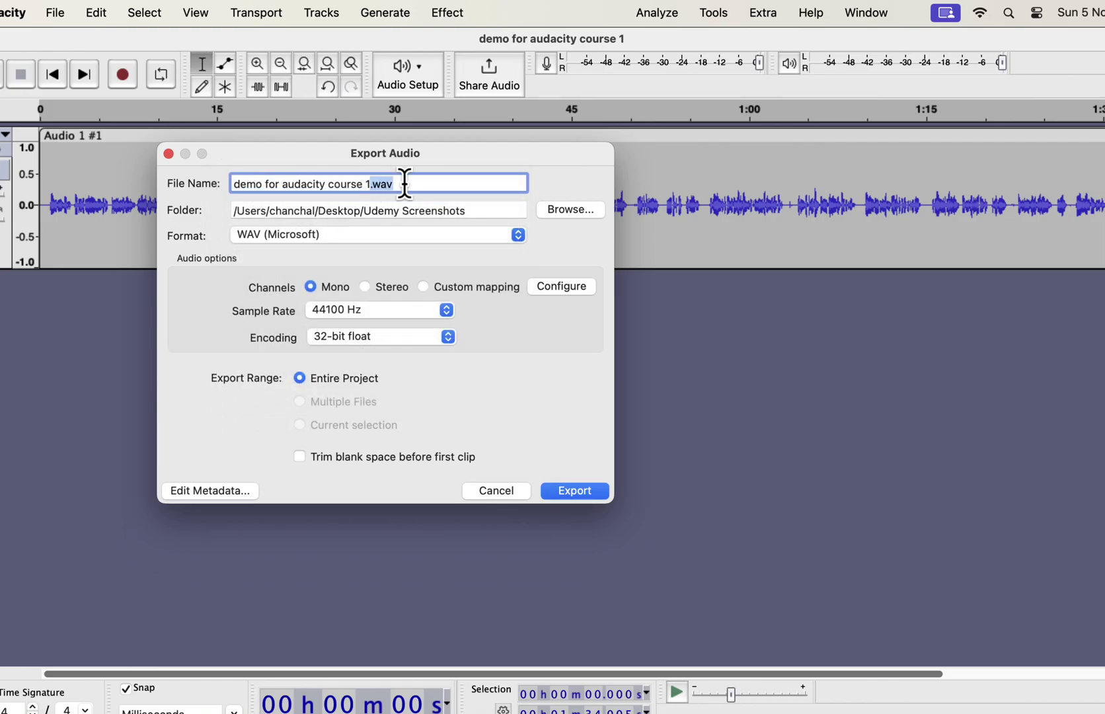
# Toggle to MP3 and back to WAV again, then delete '.wav' from the file name.
pyautogui.click(356, 236)
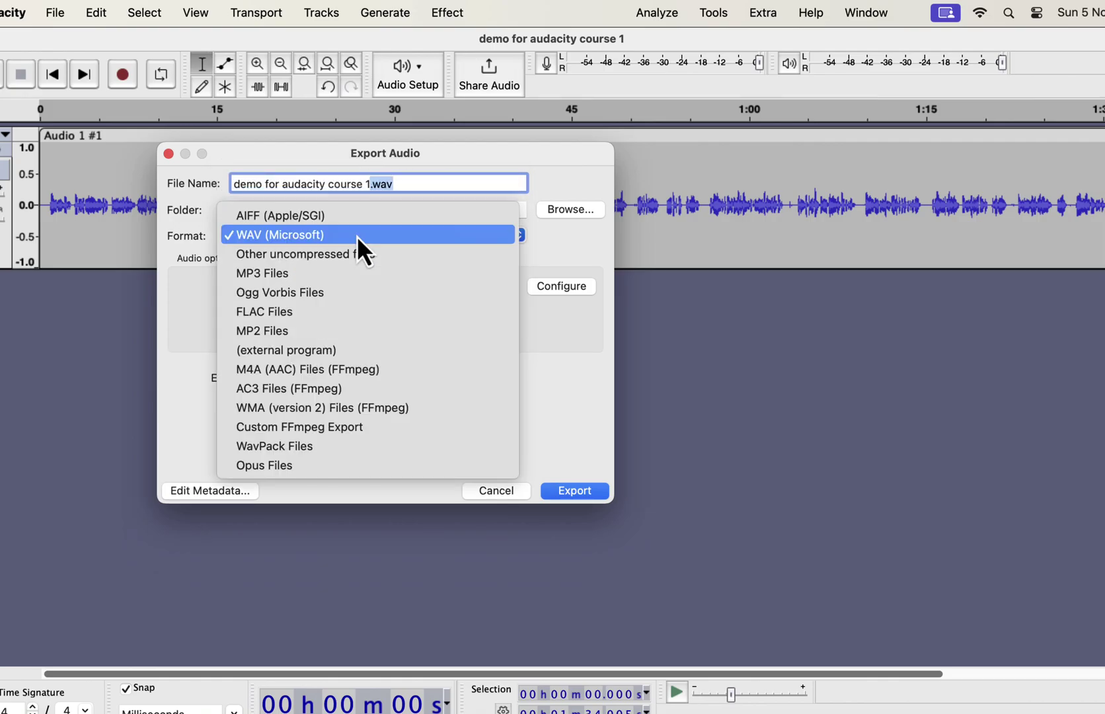
pyautogui.click(305, 271)
pyautogui.click(308, 255)
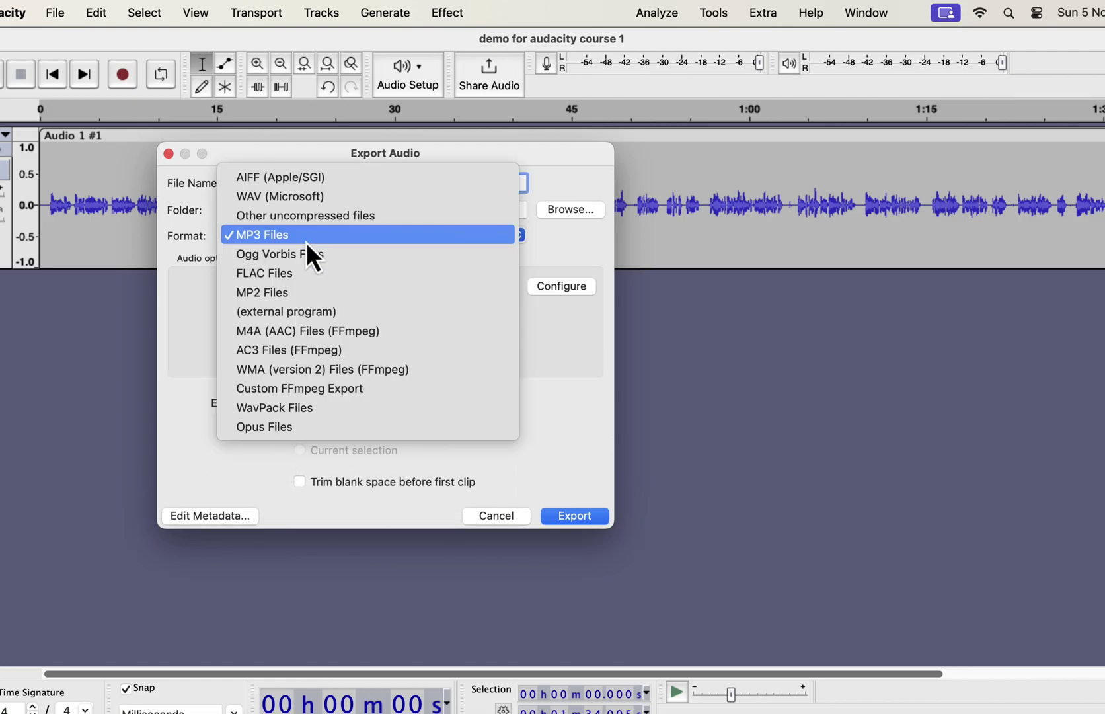
pyautogui.click(300, 201)
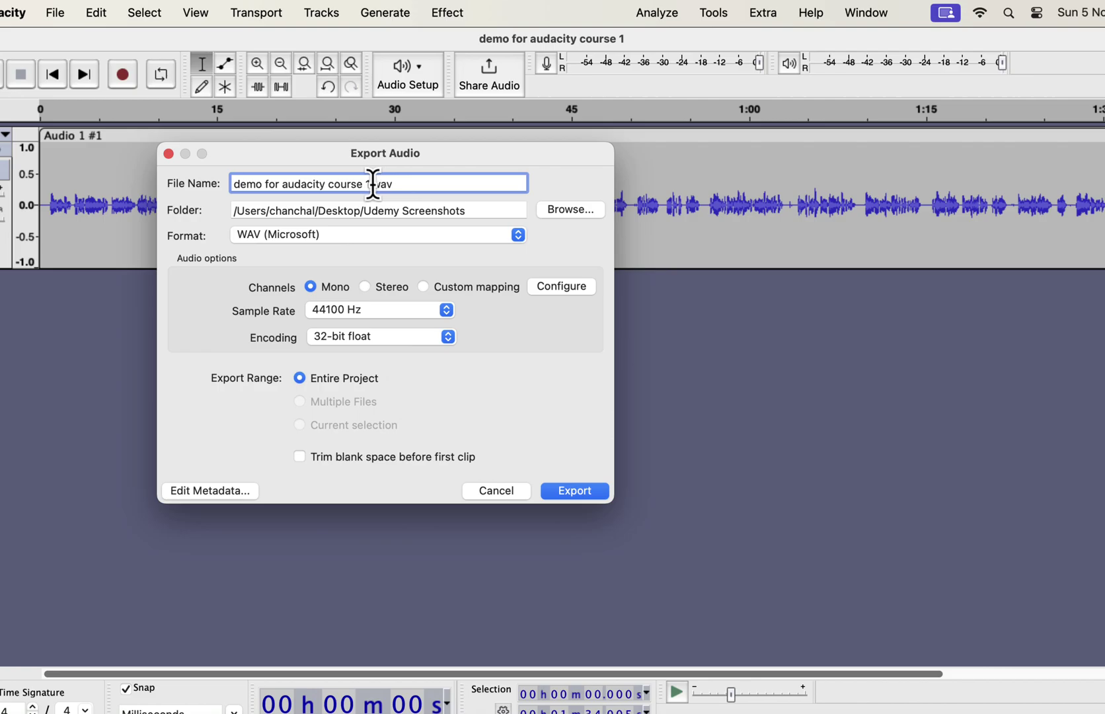
pyautogui.moveTo(372, 184); pyautogui.dragTo(457, 184)
pyautogui.press('BackSpace')
# Export the extensionless file and open Desktop > Udemy Screenshots in Finder.
pyautogui.click(583, 494)
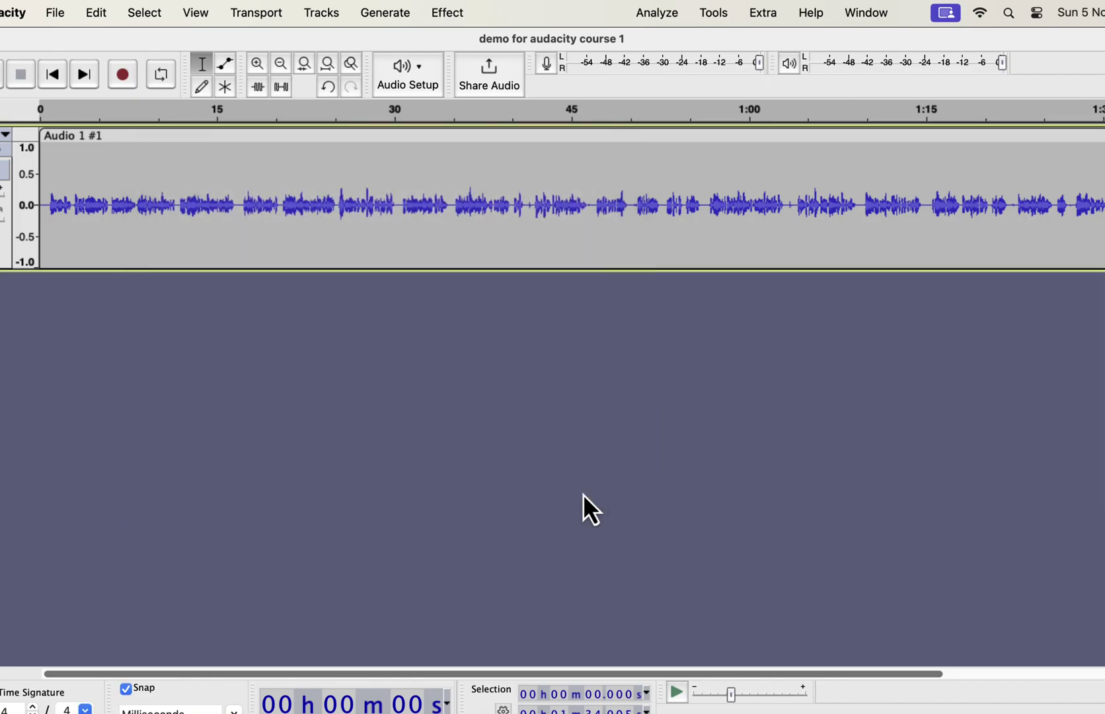
pyautogui.click(180, 694)
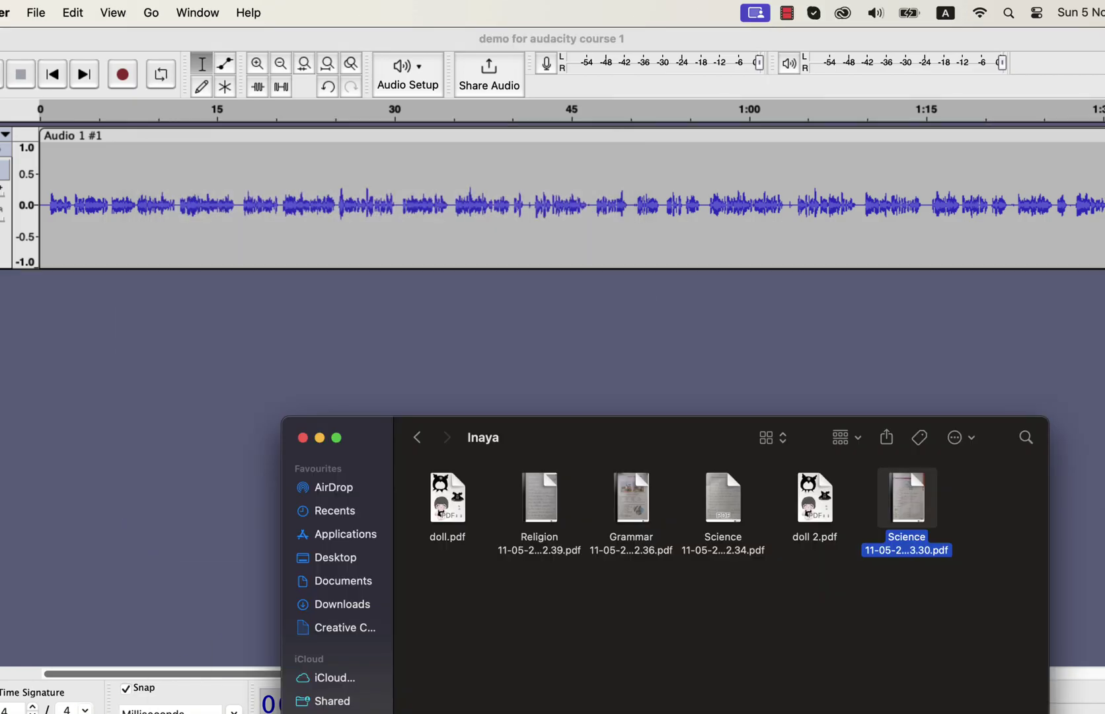
pyautogui.click(331, 560)
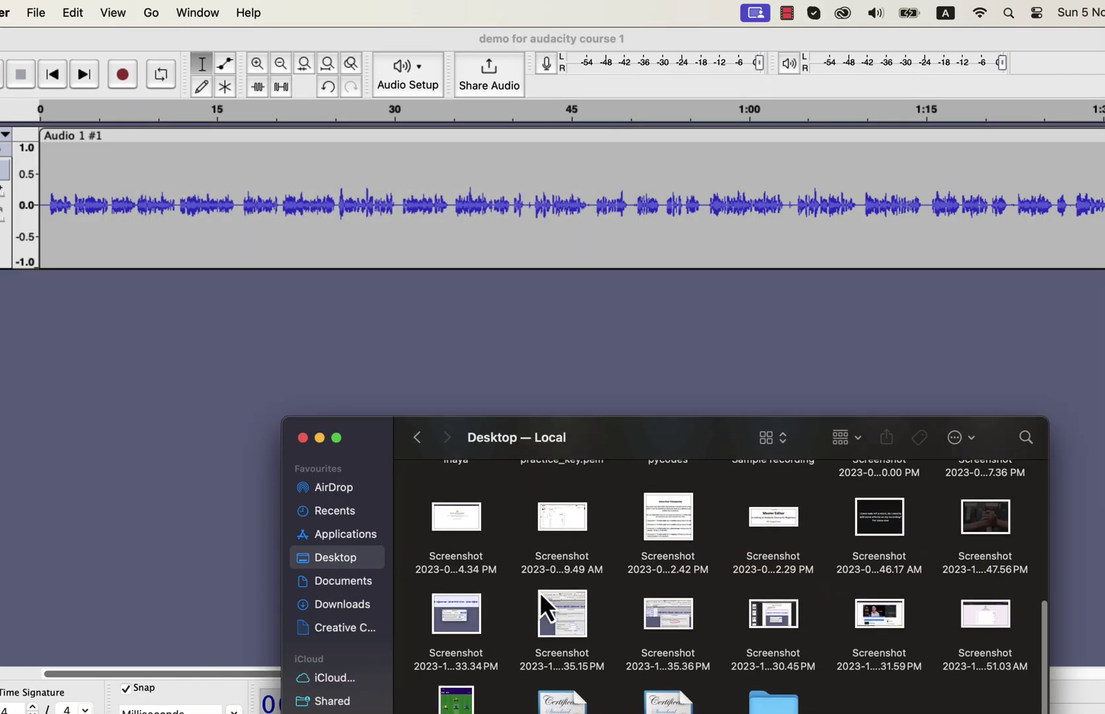
pyautogui.doubleClick(774, 701)
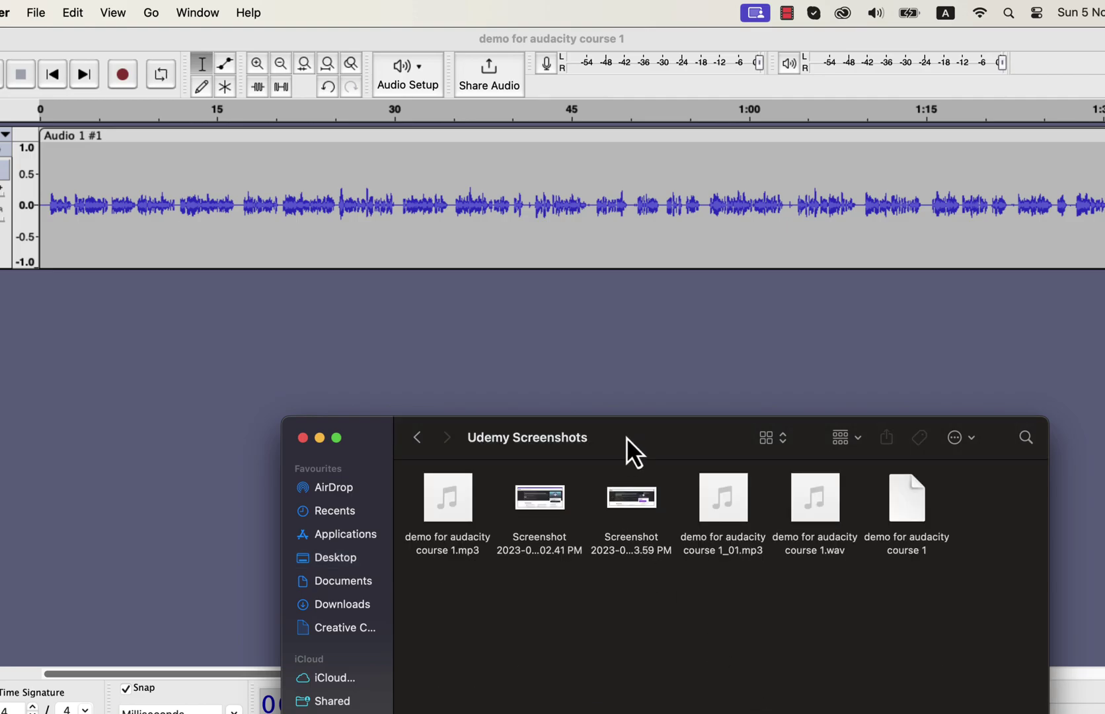
pyautogui.moveTo(627, 438); pyautogui.dragTo(379, 227)
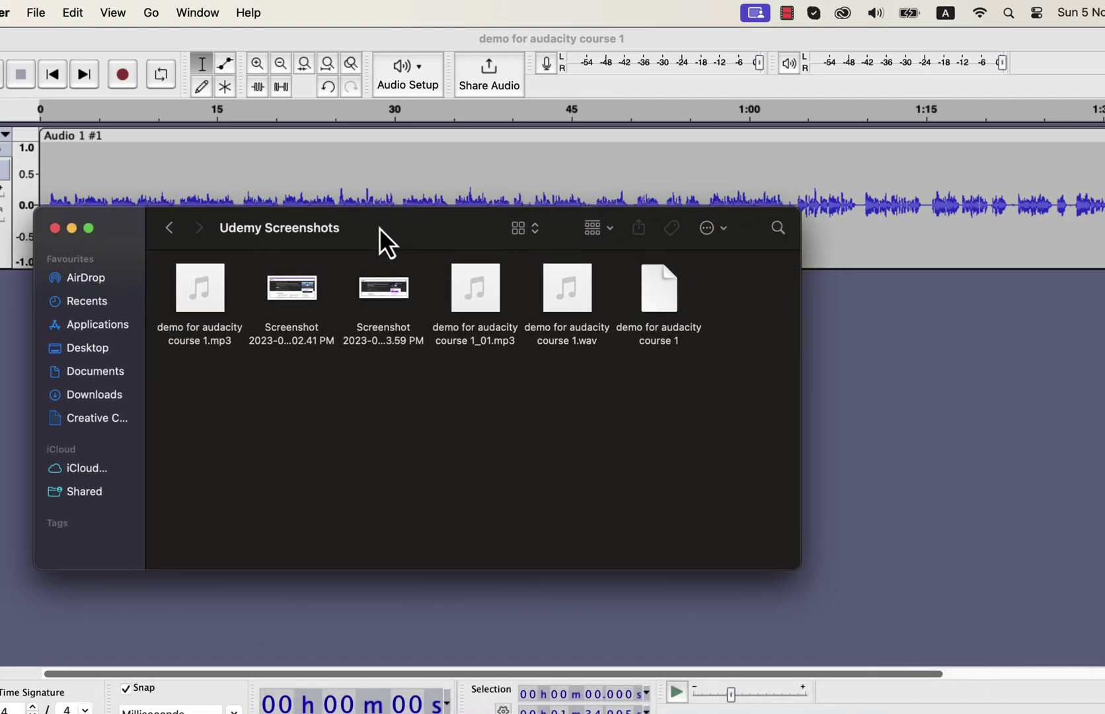
# Open the extensionless demo file, close its raw-text view, trash it, and return to Audacity.
pyautogui.click(669, 340)
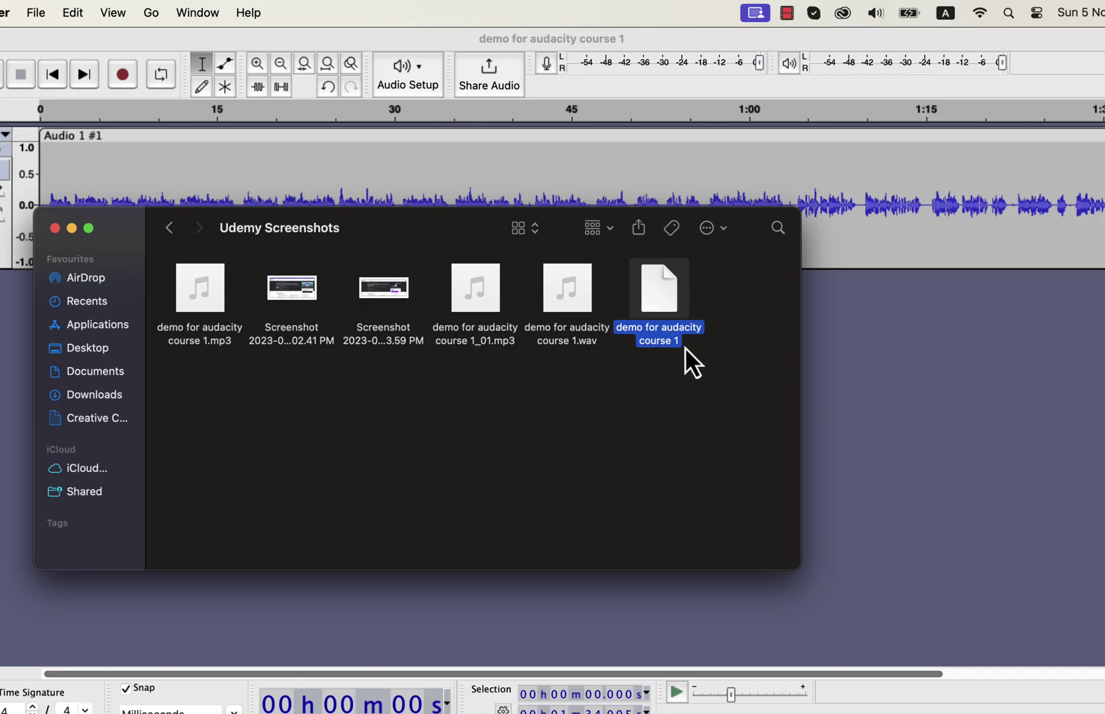
pyautogui.doubleClick(655, 289)
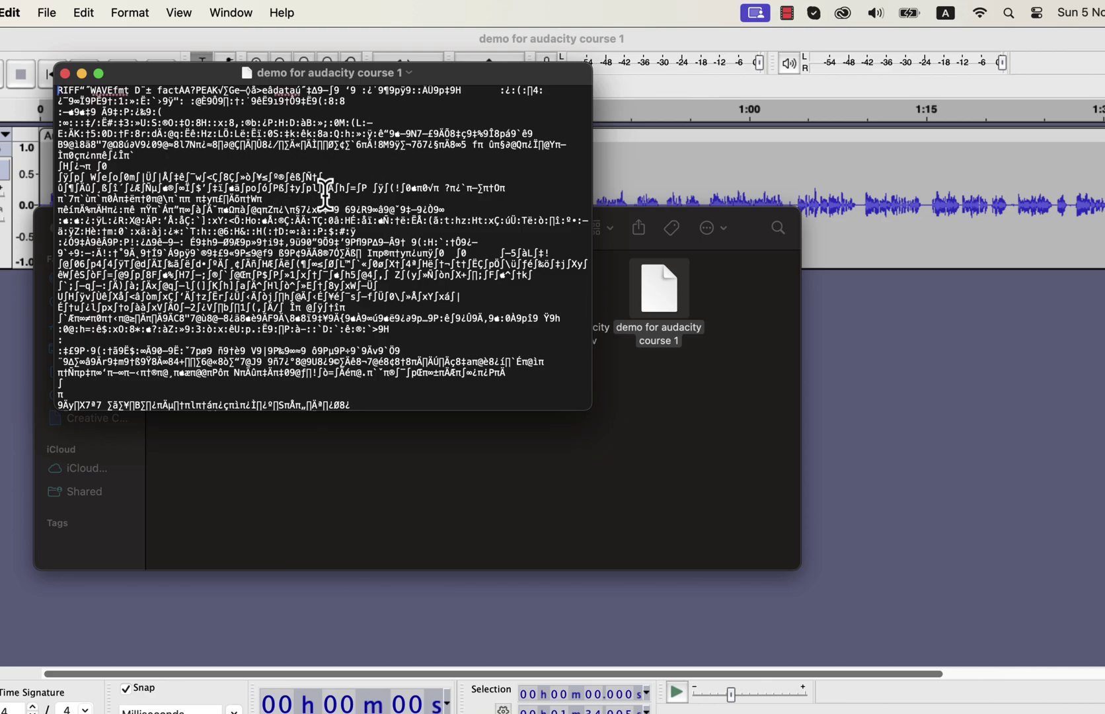
pyautogui.click(64, 73)
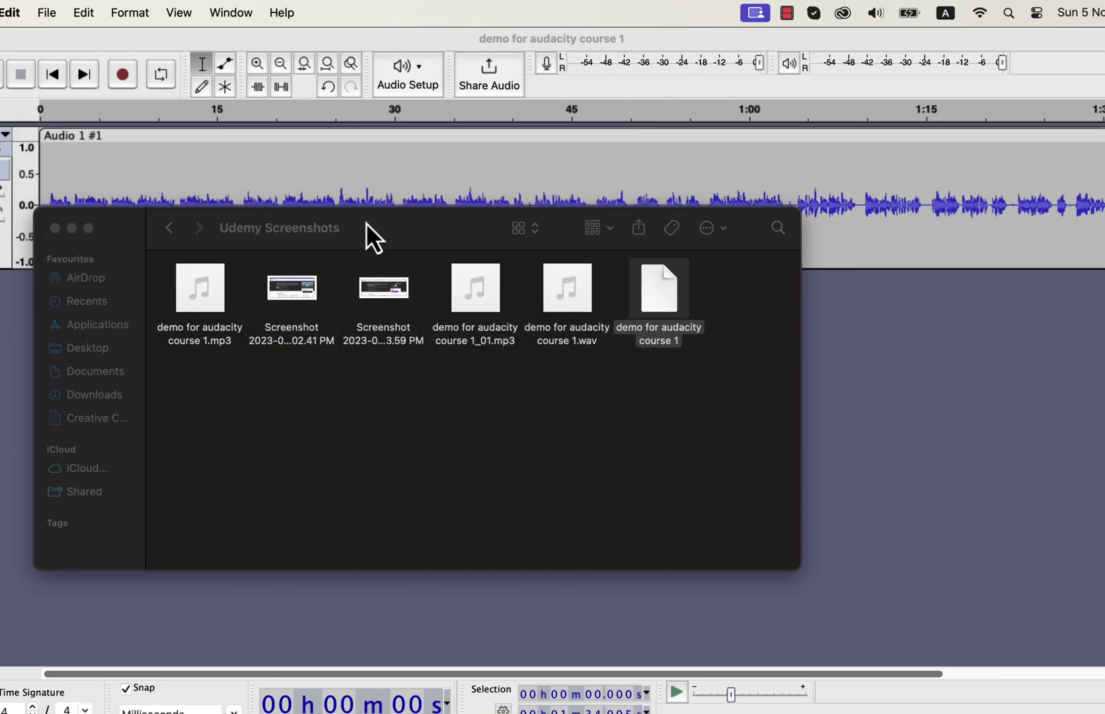
pyautogui.click(666, 343)
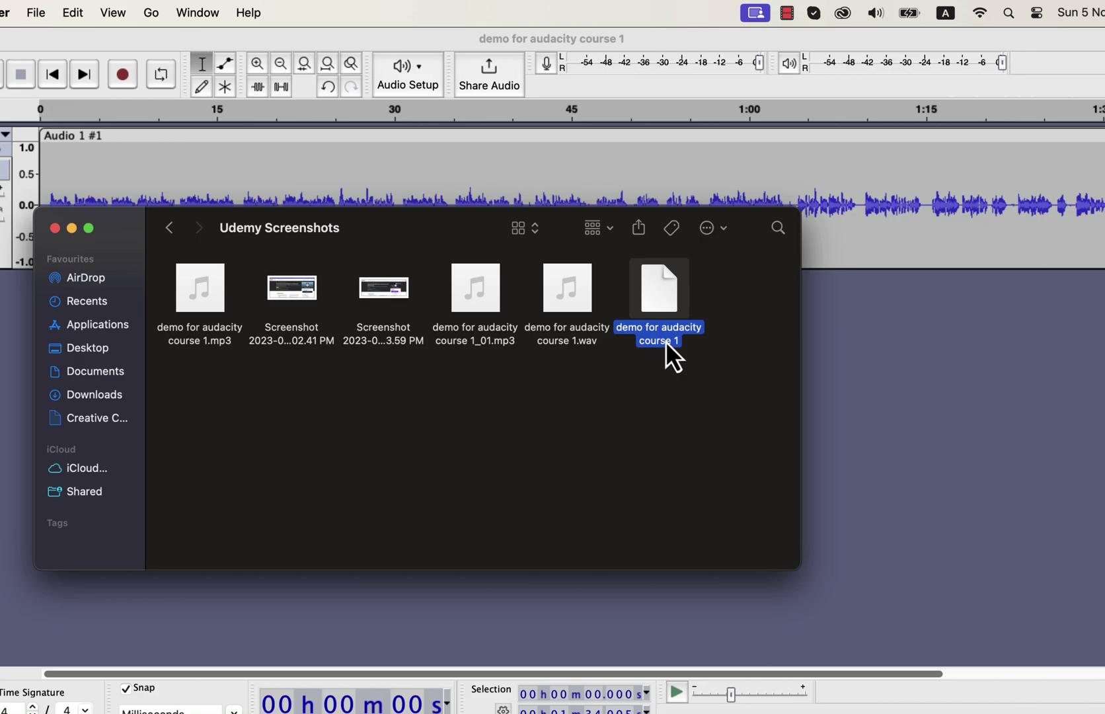
pyautogui.press('super+BackSpace')
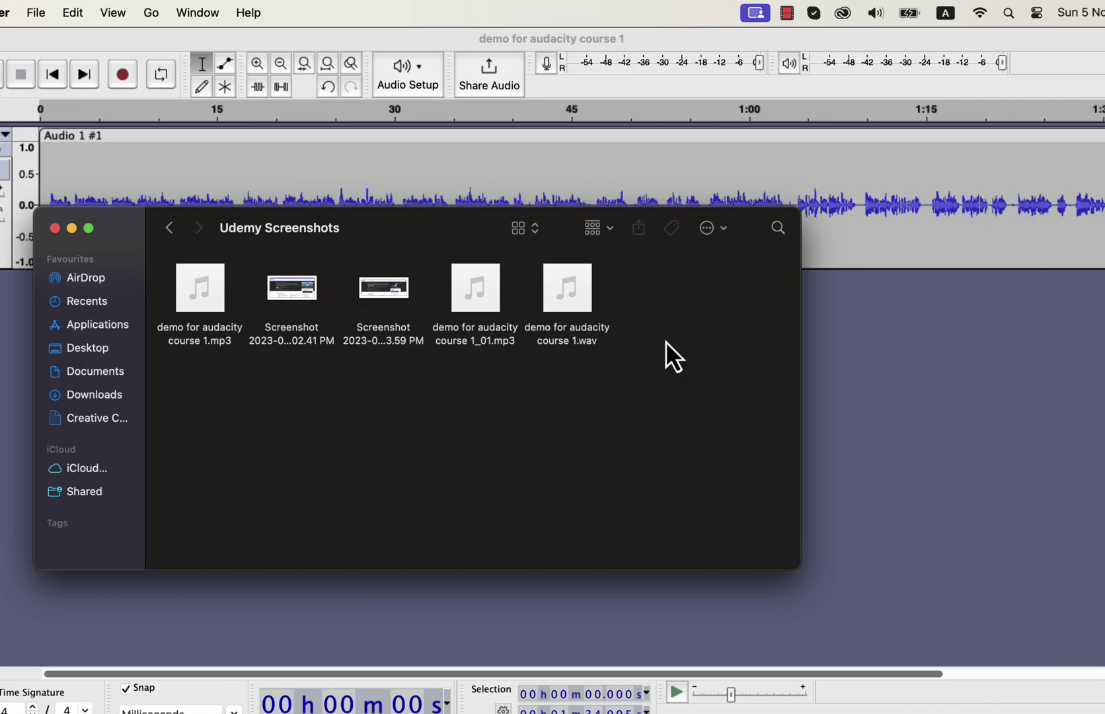
pyautogui.click(877, 316)
# Reopen Export Audio, set Format to MP3 Files, and retype '.mp3' as the file-name extension.
pyautogui.click(63, 18)
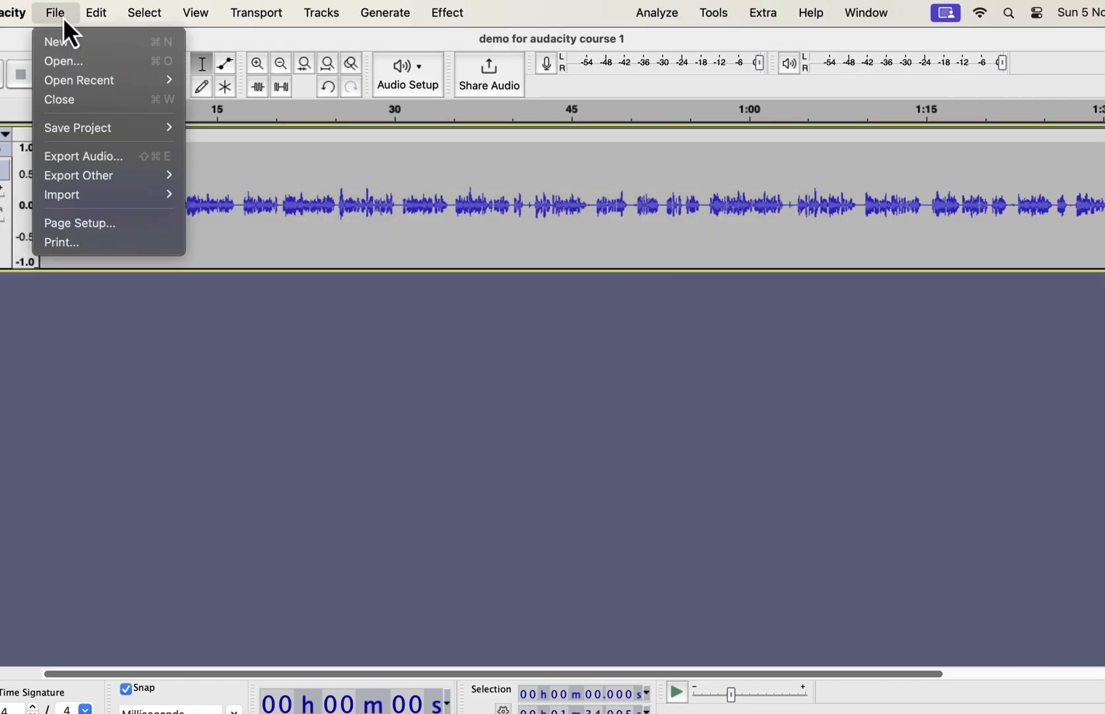
pyautogui.click(82, 156)
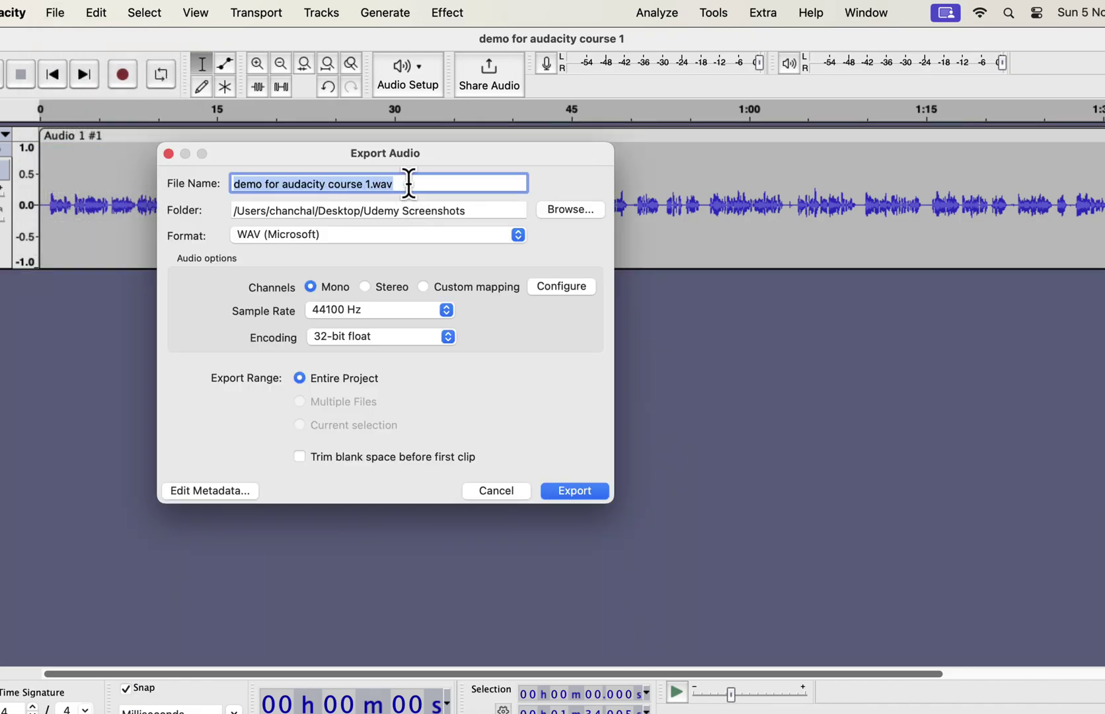
pyautogui.click(408, 183)
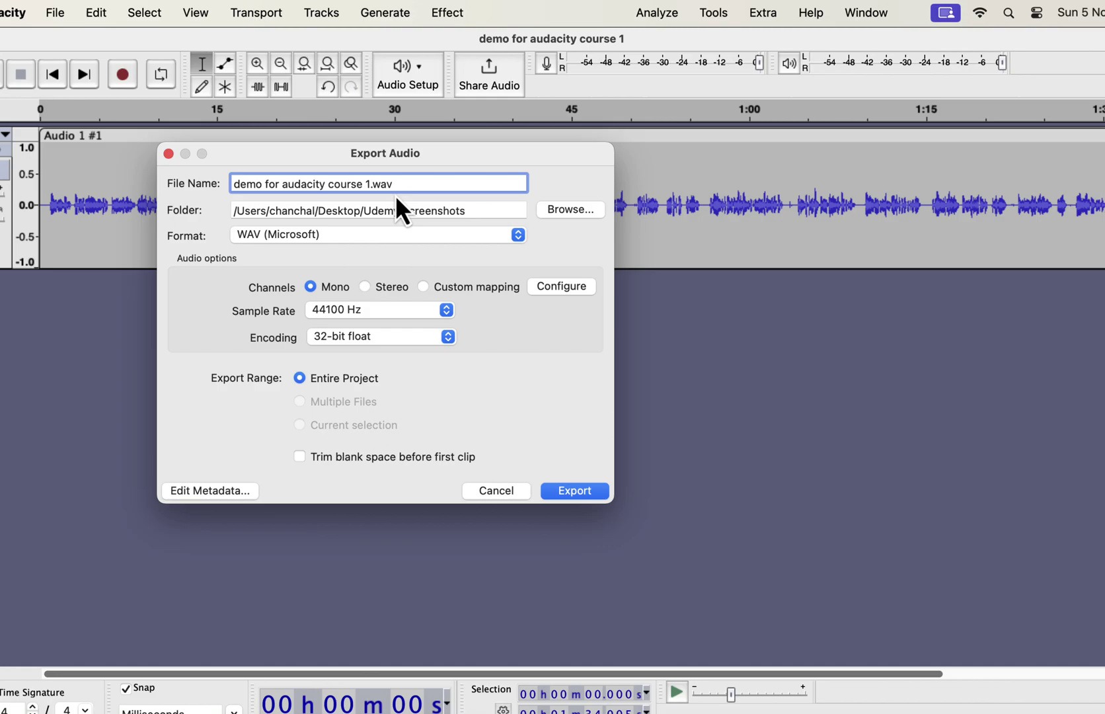
pyautogui.click(439, 238)
pyautogui.click(339, 275)
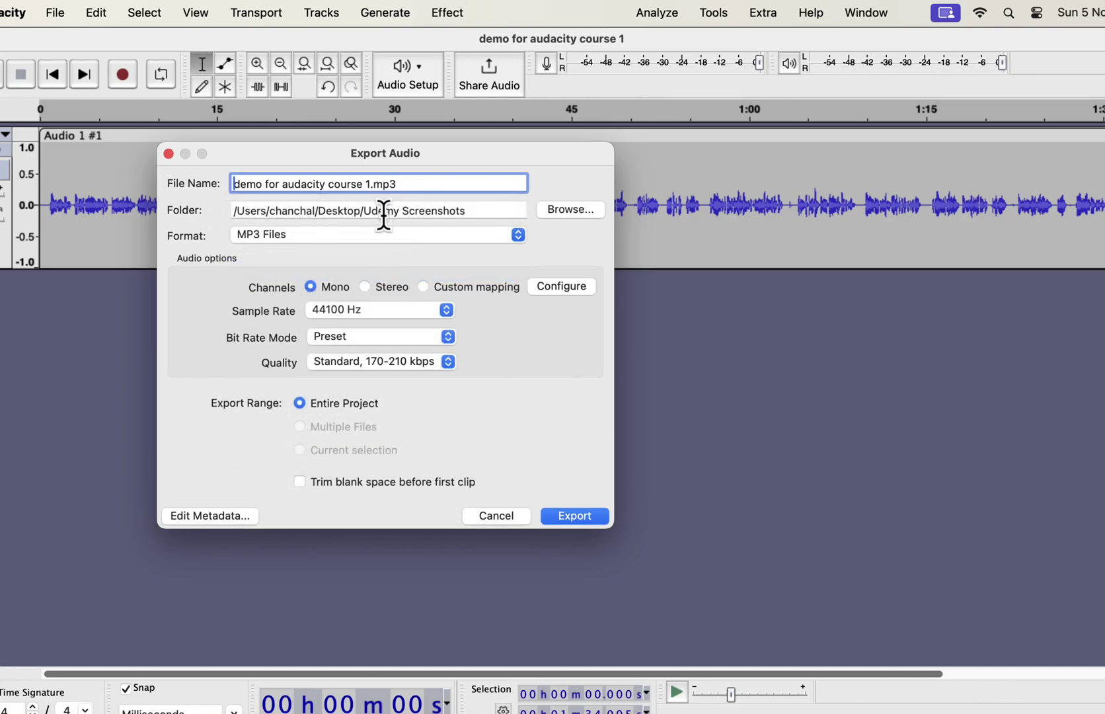
pyautogui.moveTo(372, 184); pyautogui.dragTo(466, 182)
pyautogui.press('BackSpace')
pyautogui.write('.mp3')
# Export the MP3 and select 'demo for audacity course 1.mp3' in the Udemy Screenshots folder.
pyautogui.click(580, 515)
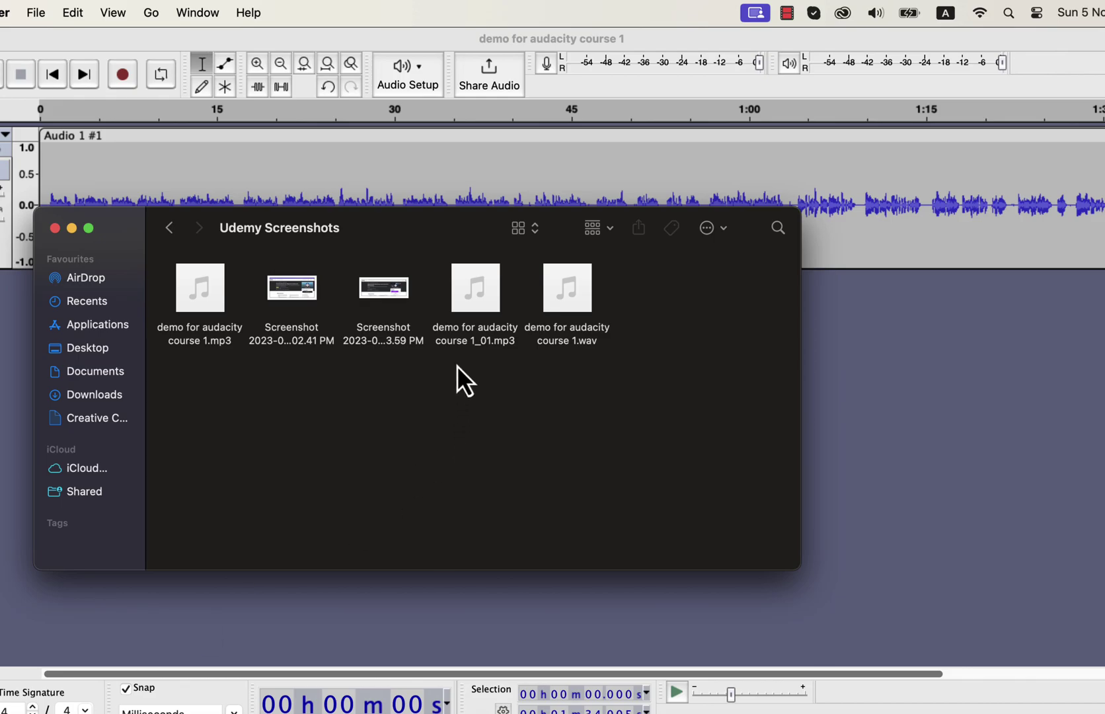
pyautogui.click(208, 341)
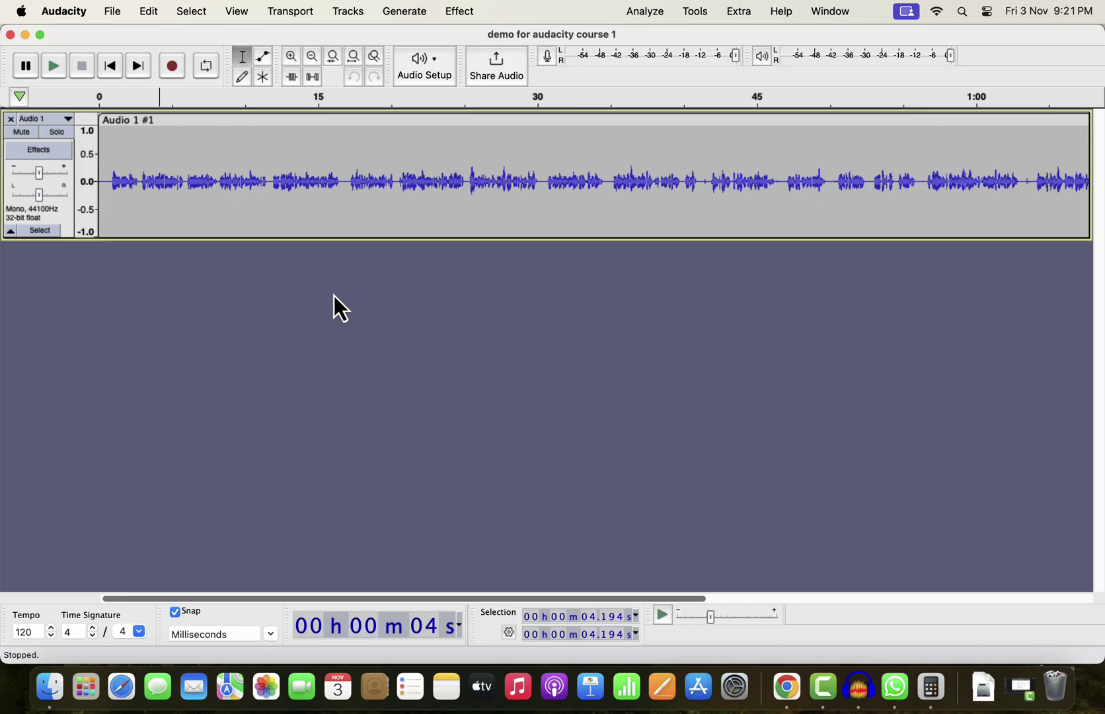
# Duplicate the Audio 1 voice clip with Cmd+D, solo the top track, and select its clip.
pyautogui.doubleClick(322, 198)
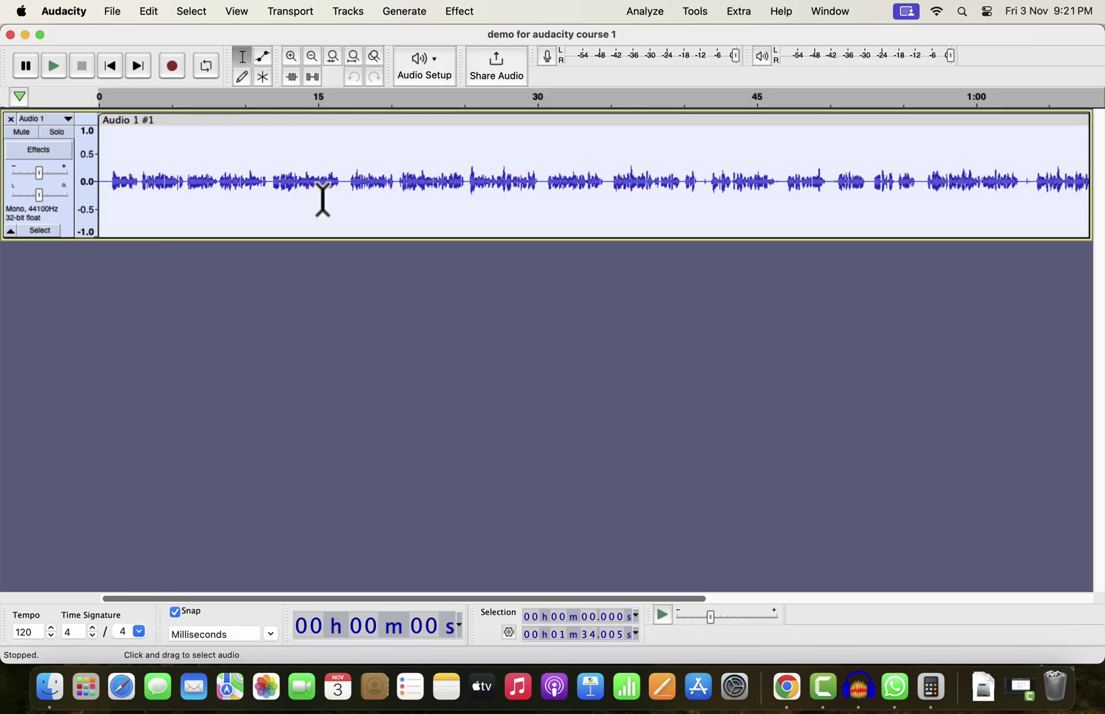
pyautogui.press('super+d')
pyautogui.click(322, 199)
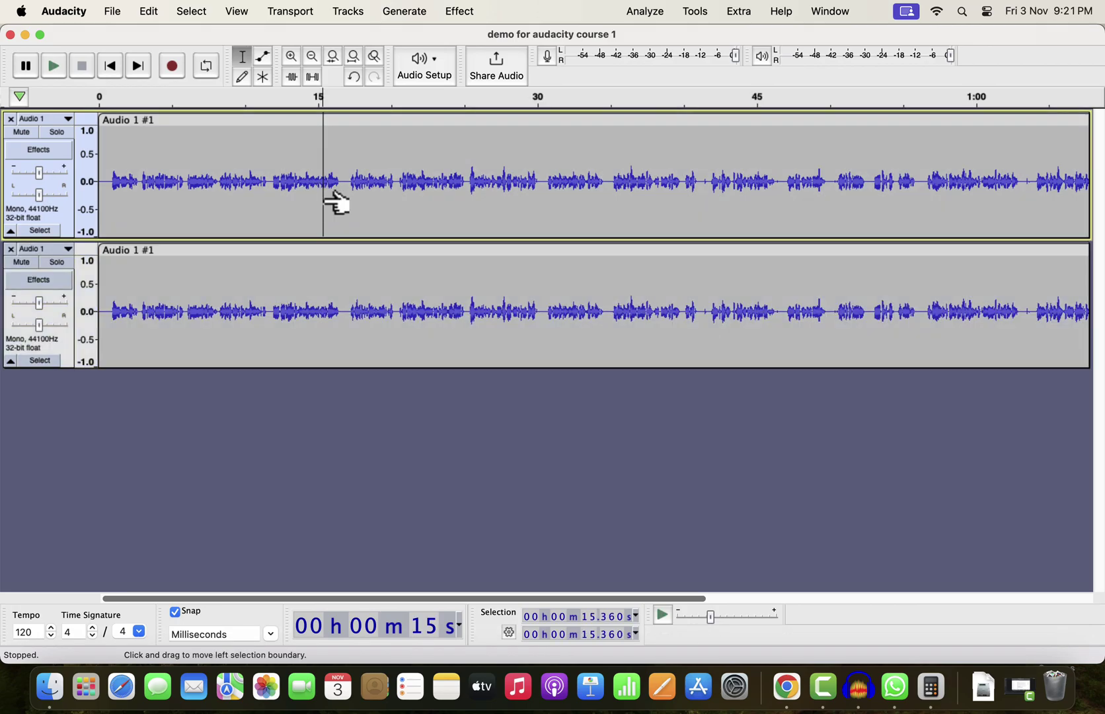
pyautogui.click(57, 132)
pyautogui.doubleClick(266, 173)
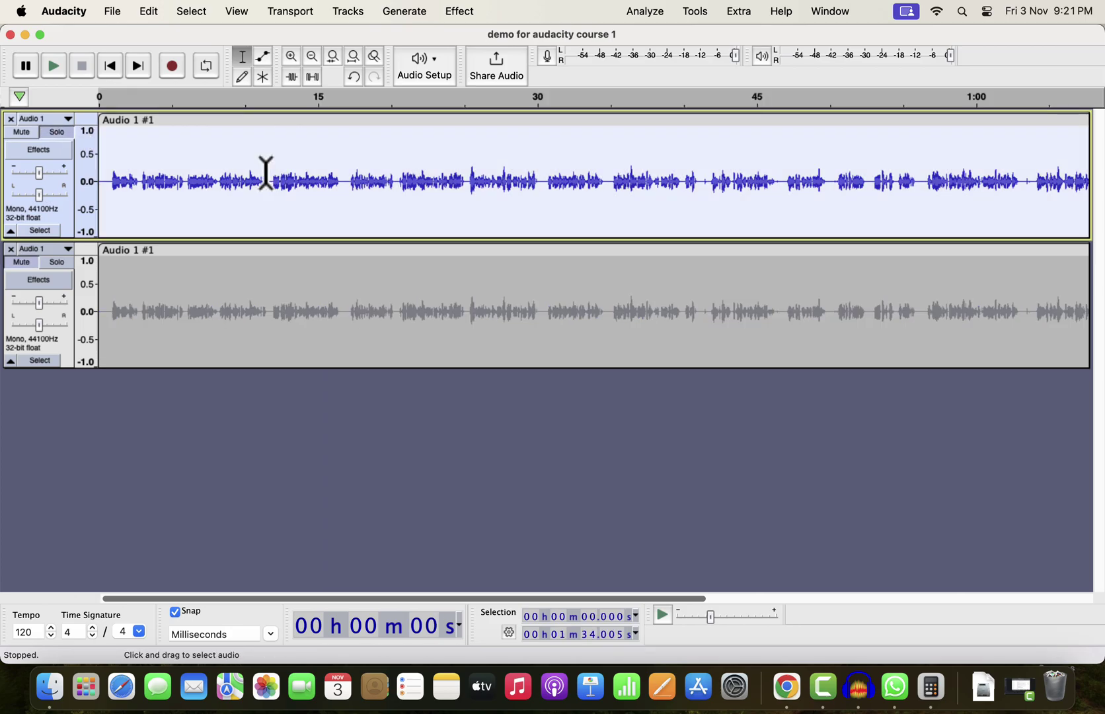
# Apply the Clear Vocal Improve Macro to the selected top track via Tools > Apply Macro.
pyautogui.click(696, 11)
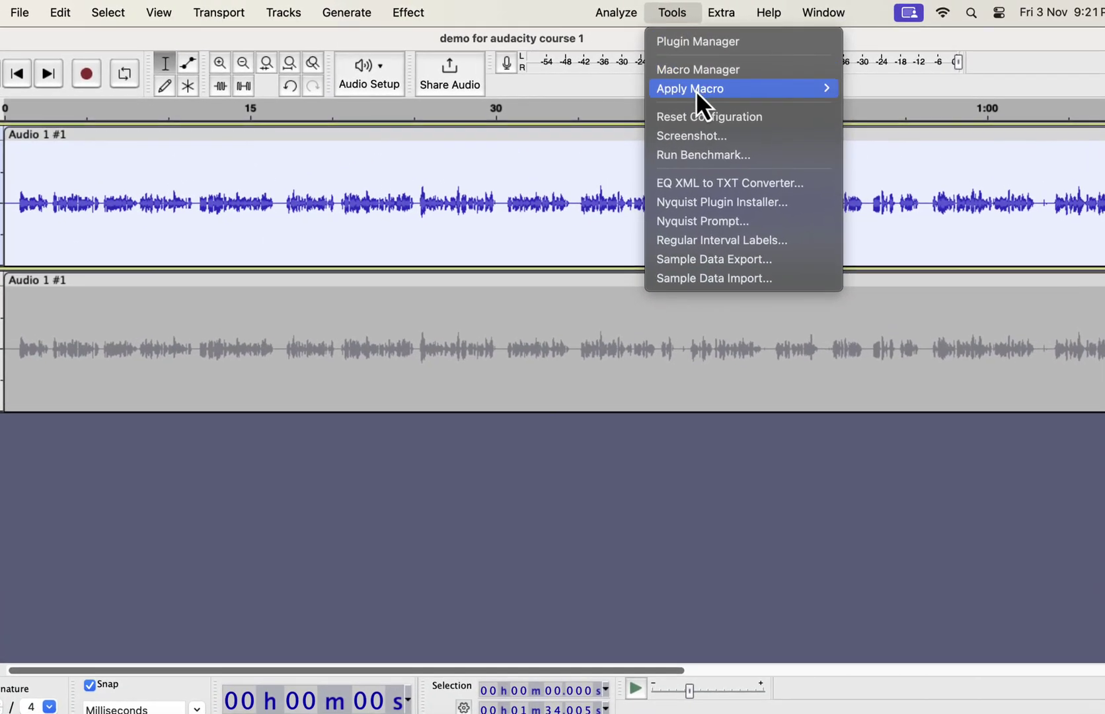
pyautogui.moveTo(695, 88)
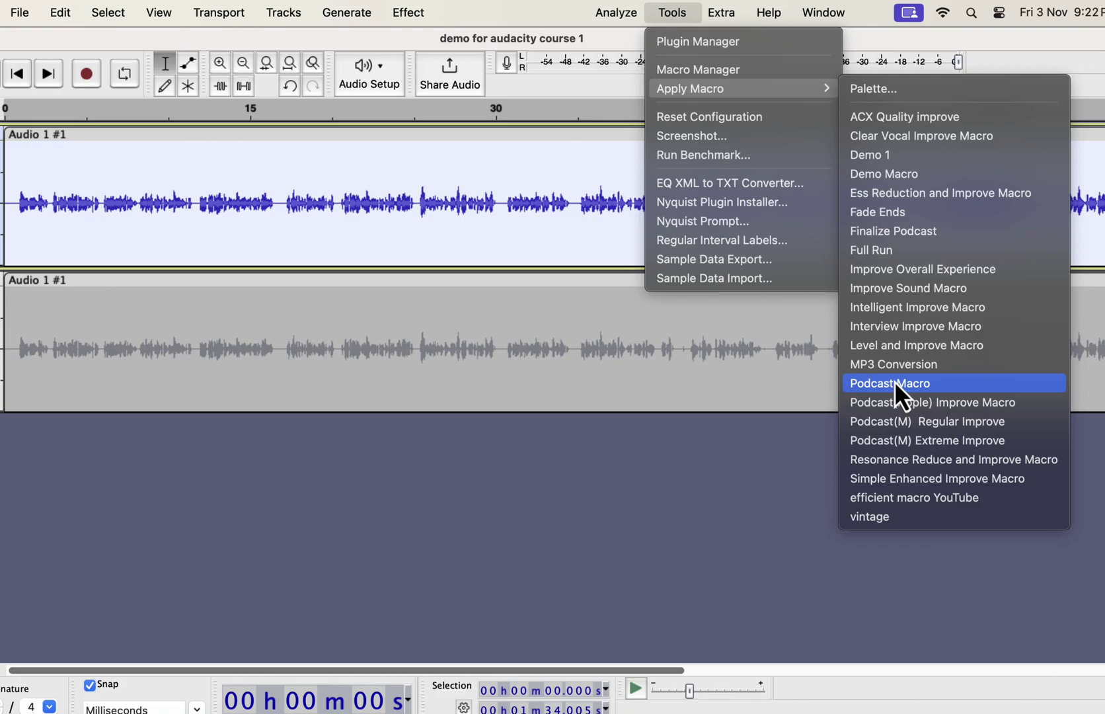
pyautogui.click(884, 138)
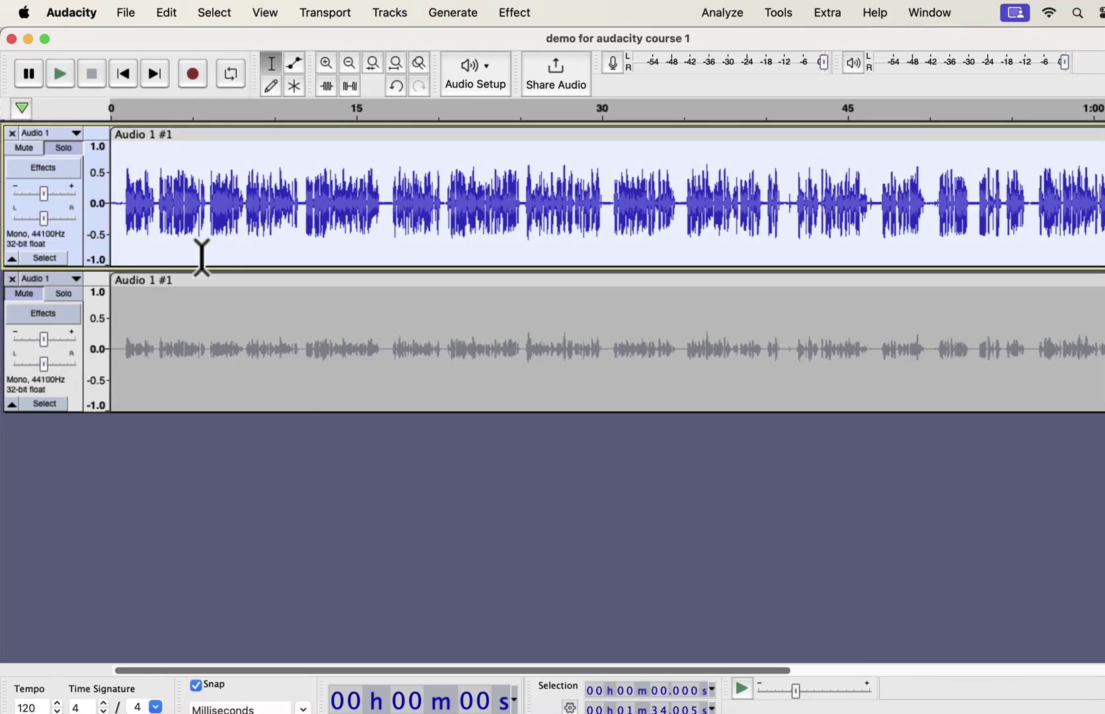
pyautogui.click(68, 298)
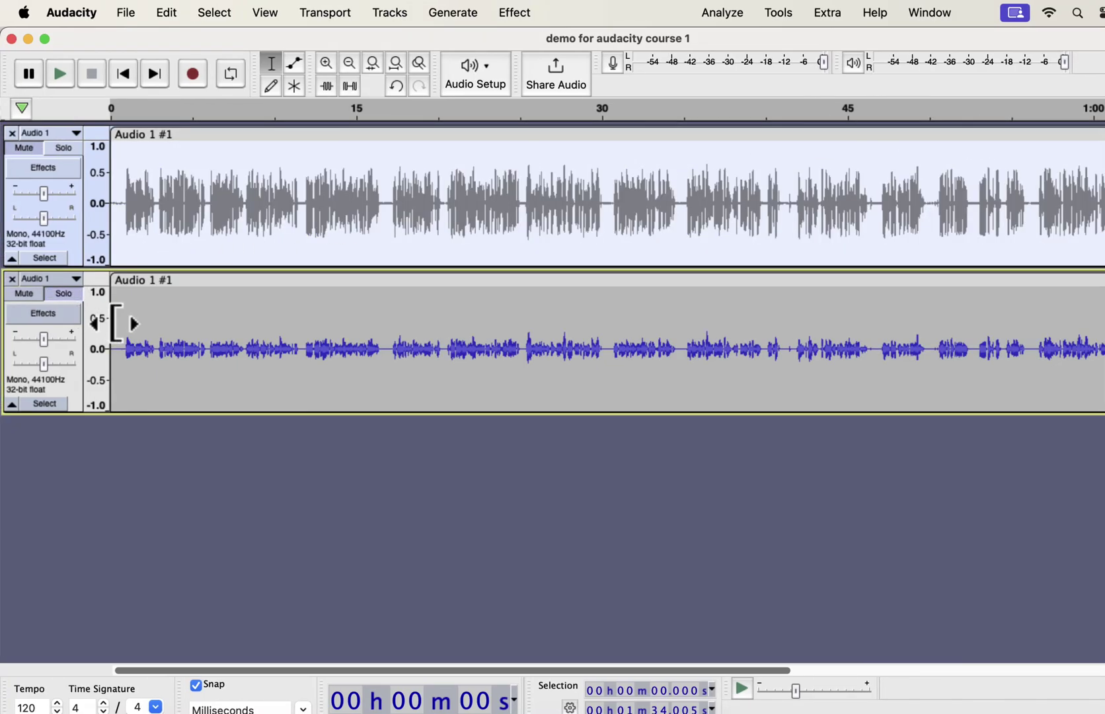
pyautogui.press('space')
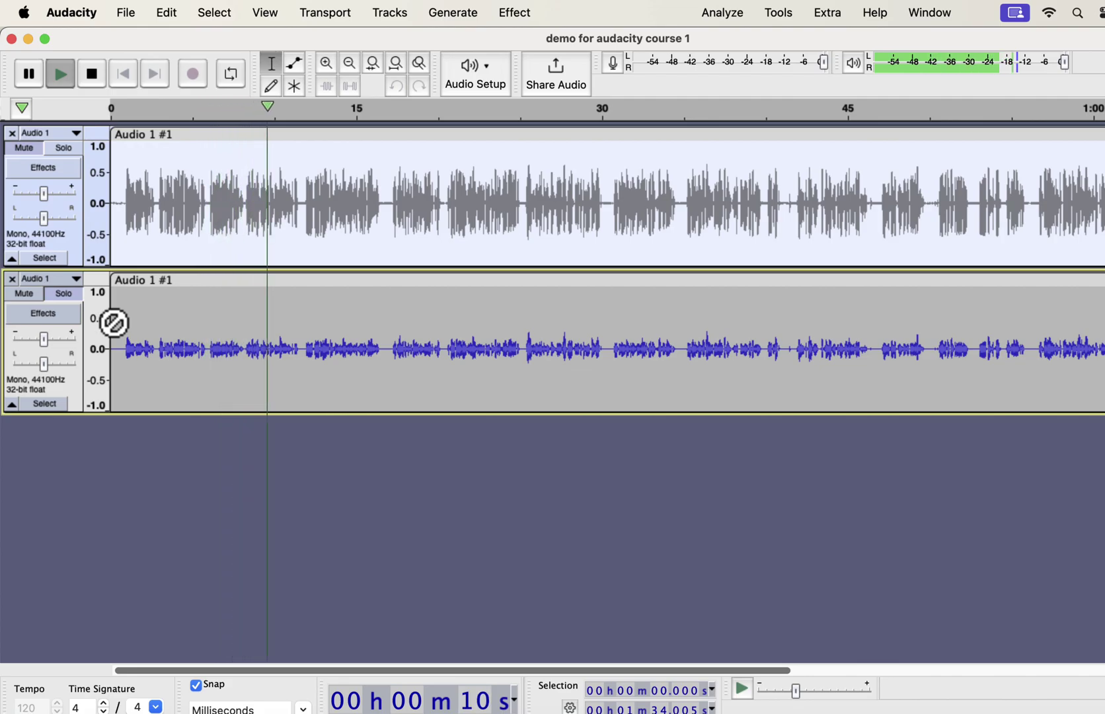
pyautogui.press('space')
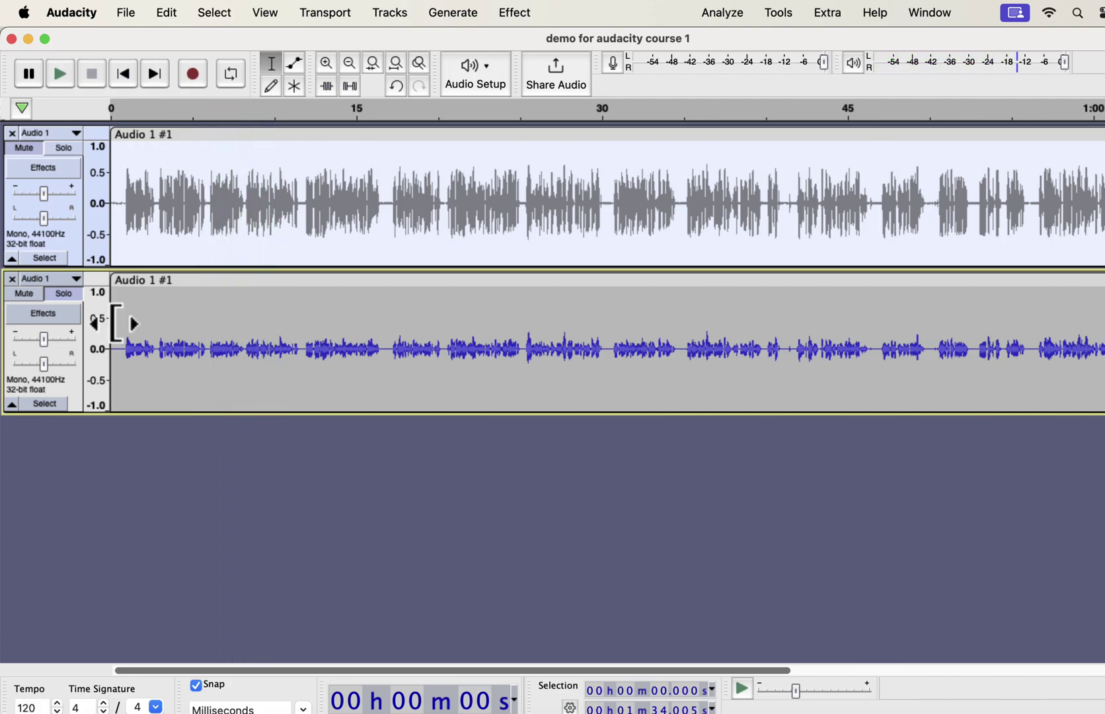
pyautogui.click(69, 150)
pyautogui.press('space')
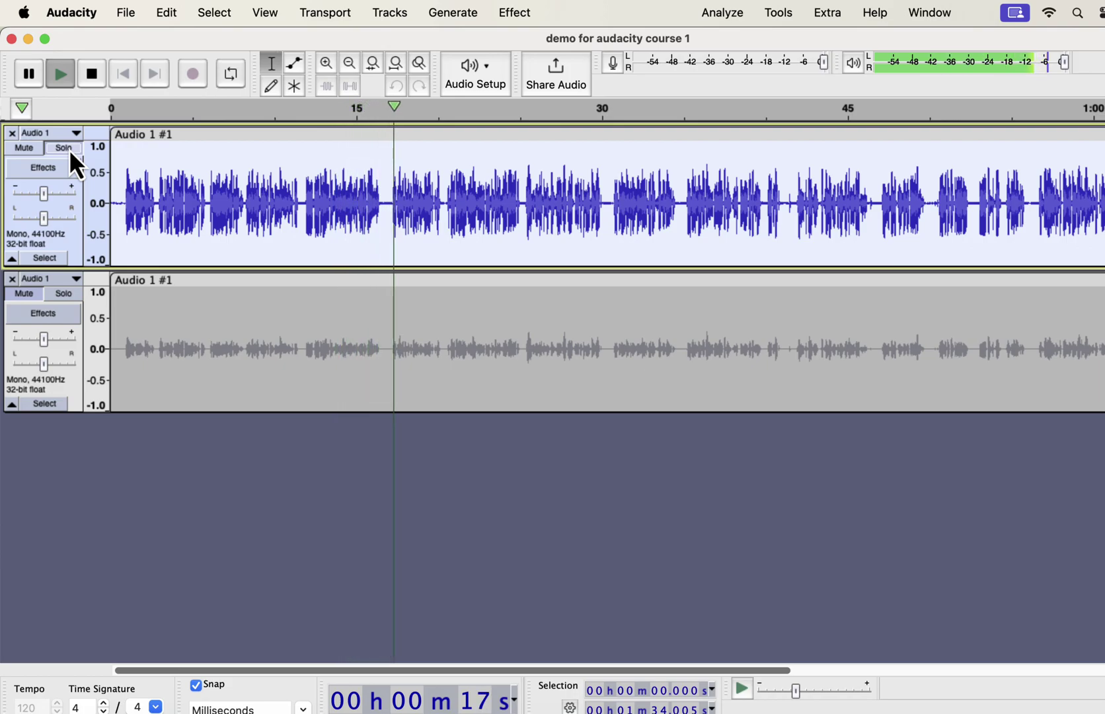
pyautogui.click(63, 295)
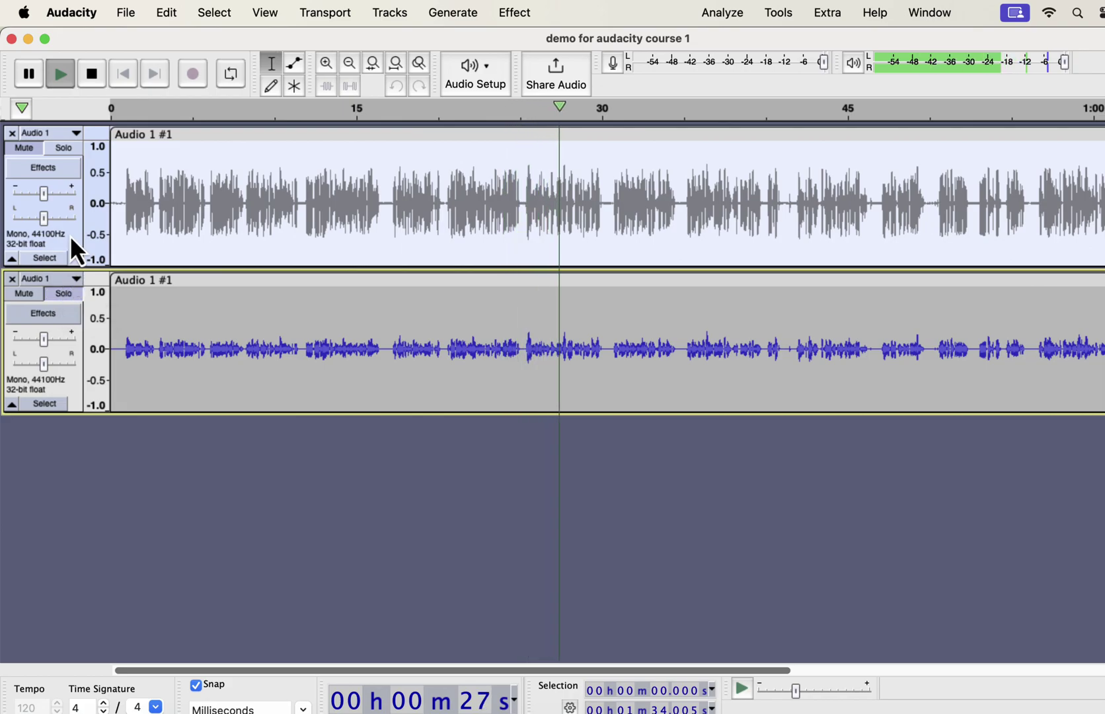
pyautogui.click(70, 150)
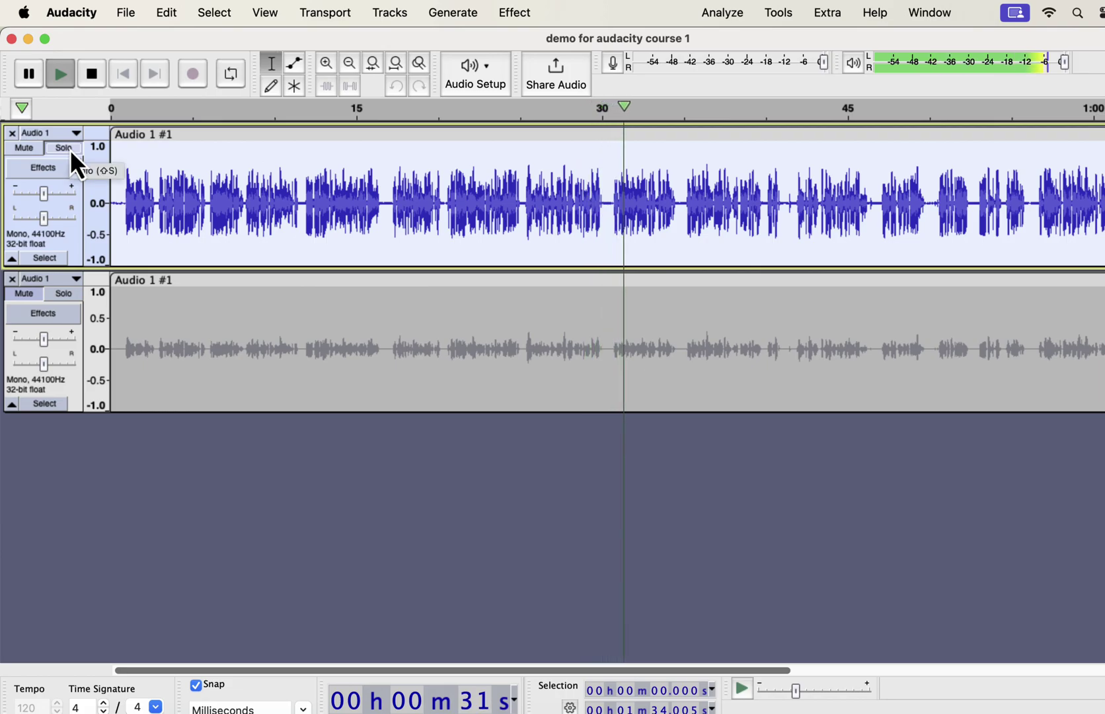
pyautogui.press('space')
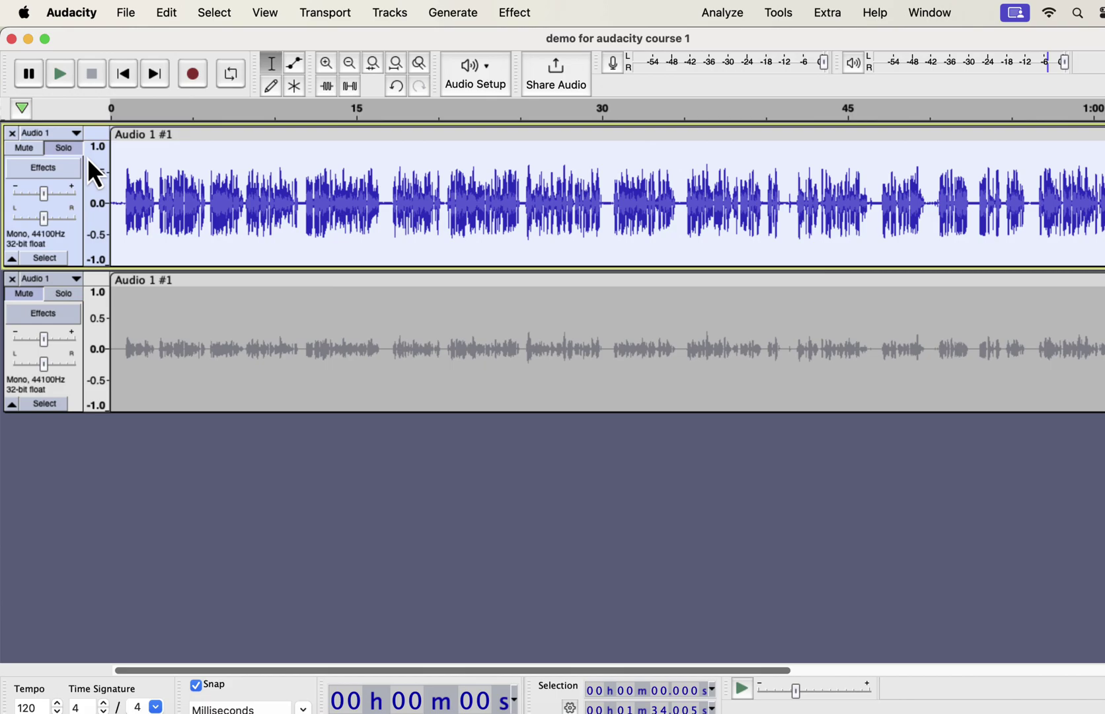
# Open the Macro Manager's import browser at the Macros and EQs > Macros folder.
pyautogui.click(767, 20)
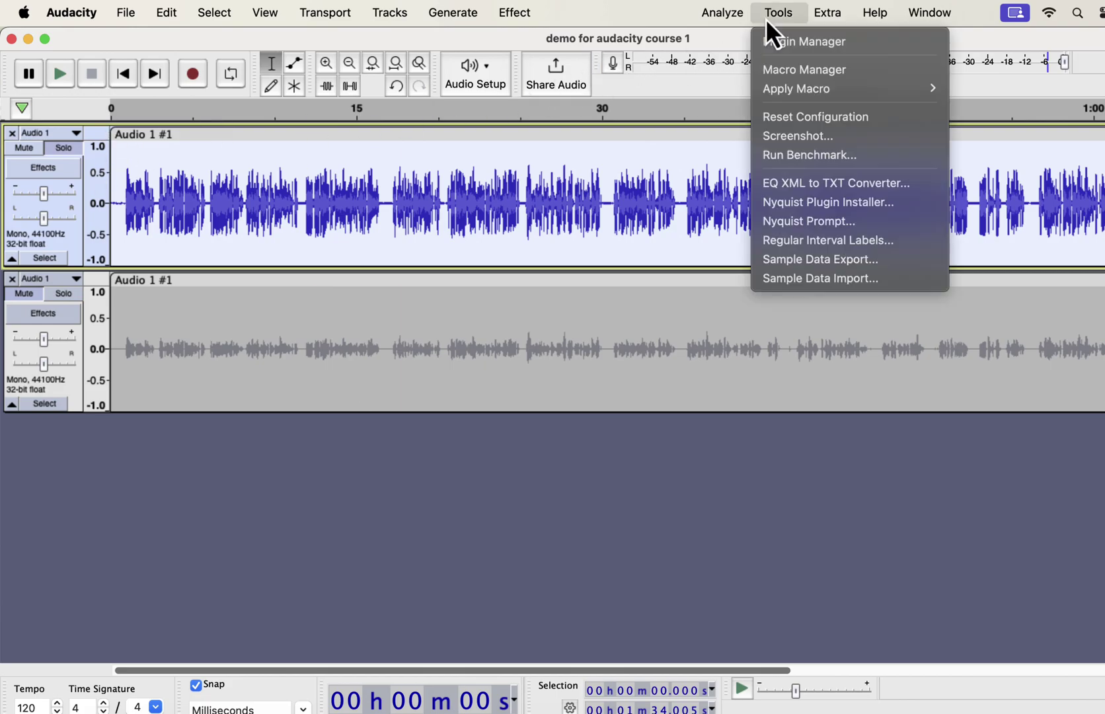
pyautogui.click(772, 69)
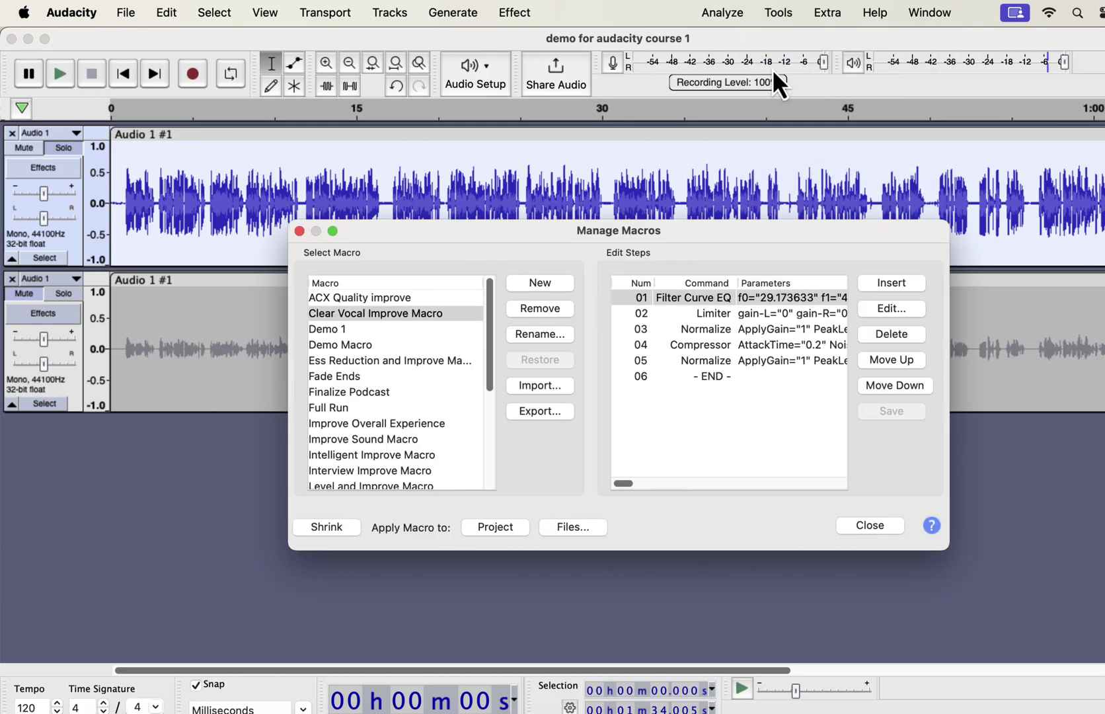
pyautogui.click(523, 389)
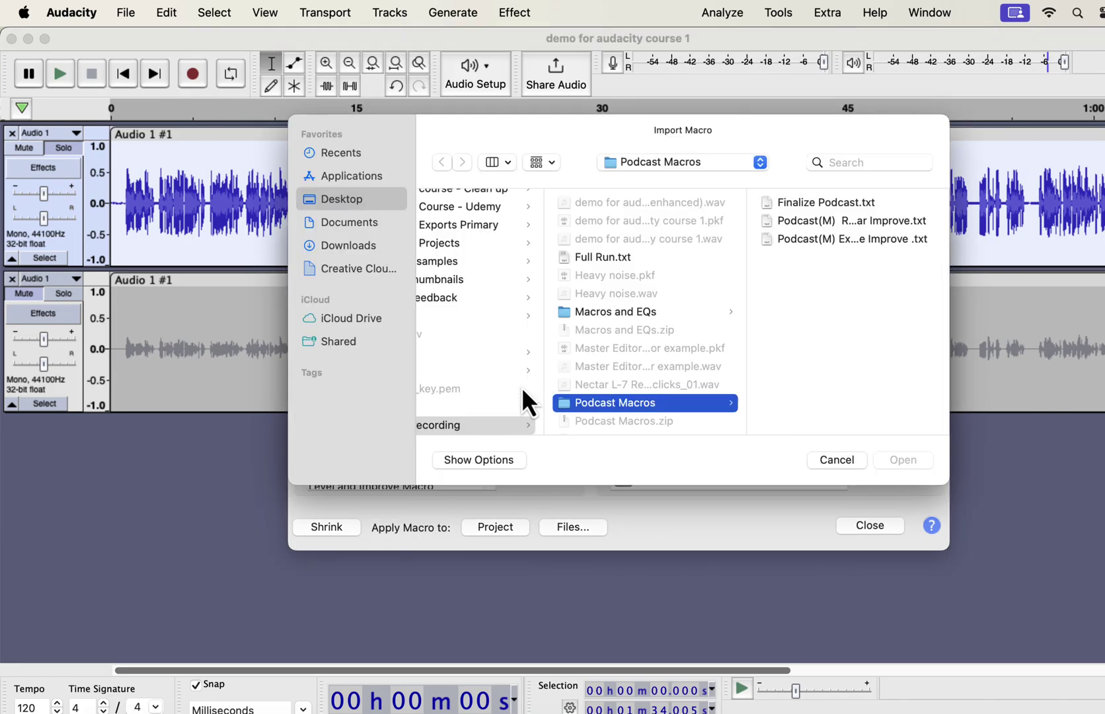
pyautogui.click(604, 314)
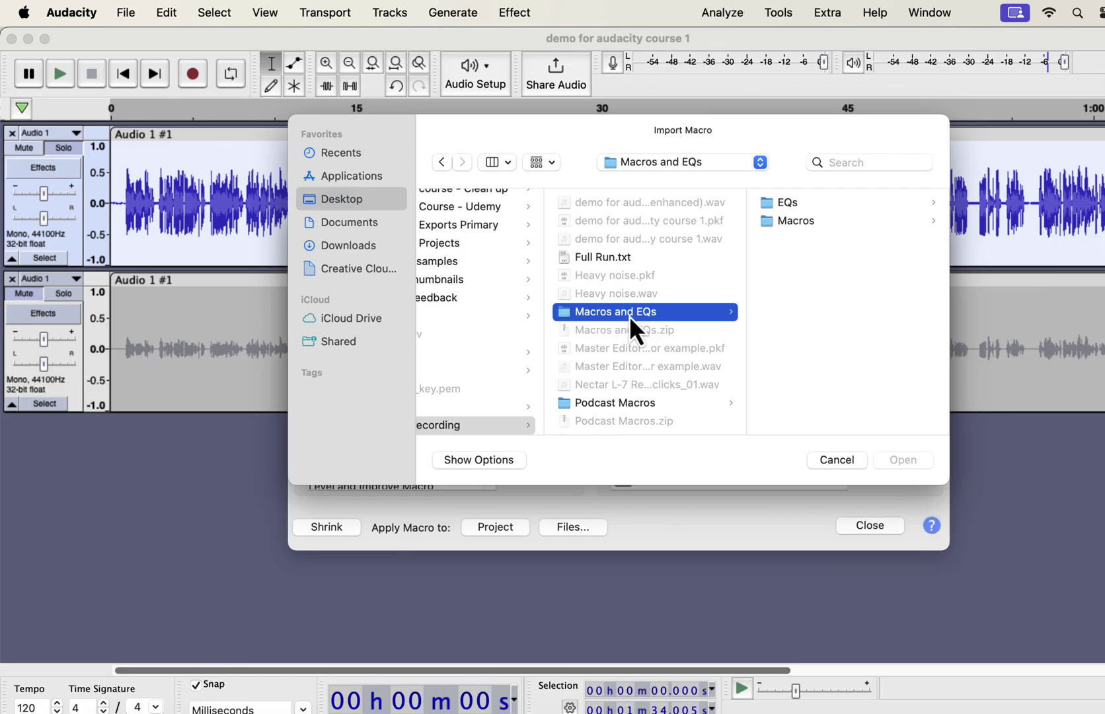
pyautogui.click(799, 222)
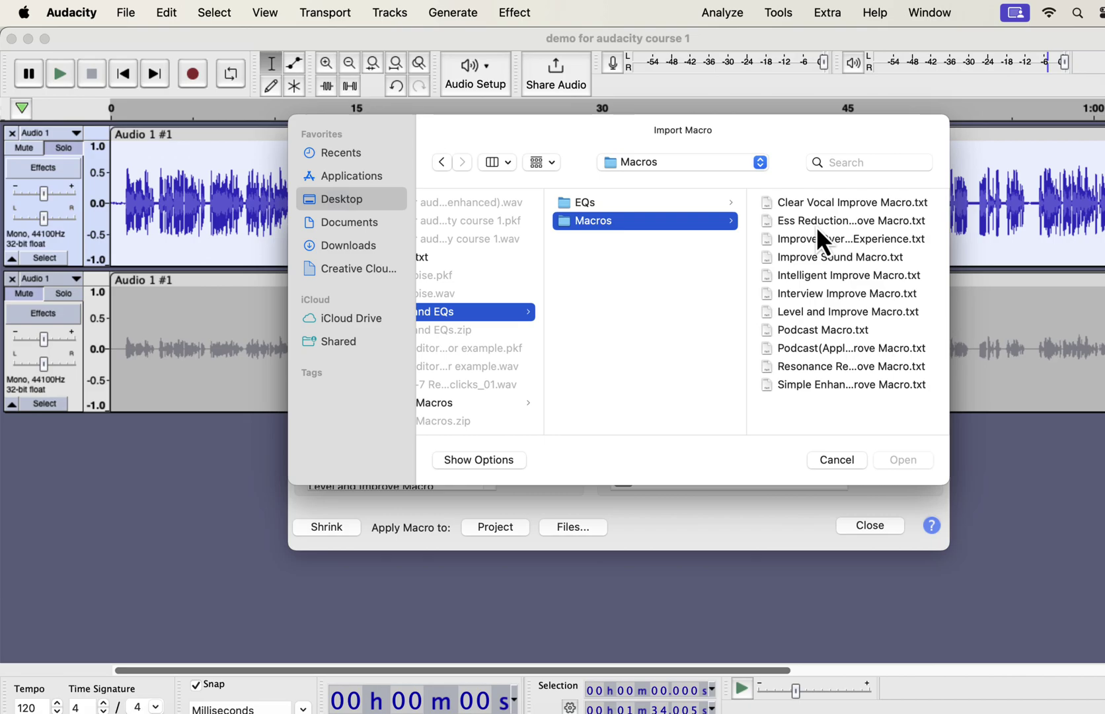
# Preview the six macro files, Clear Vocal Improve through Podcast Macro, cancel, and switch to Chrome.
pyautogui.click(817, 203)
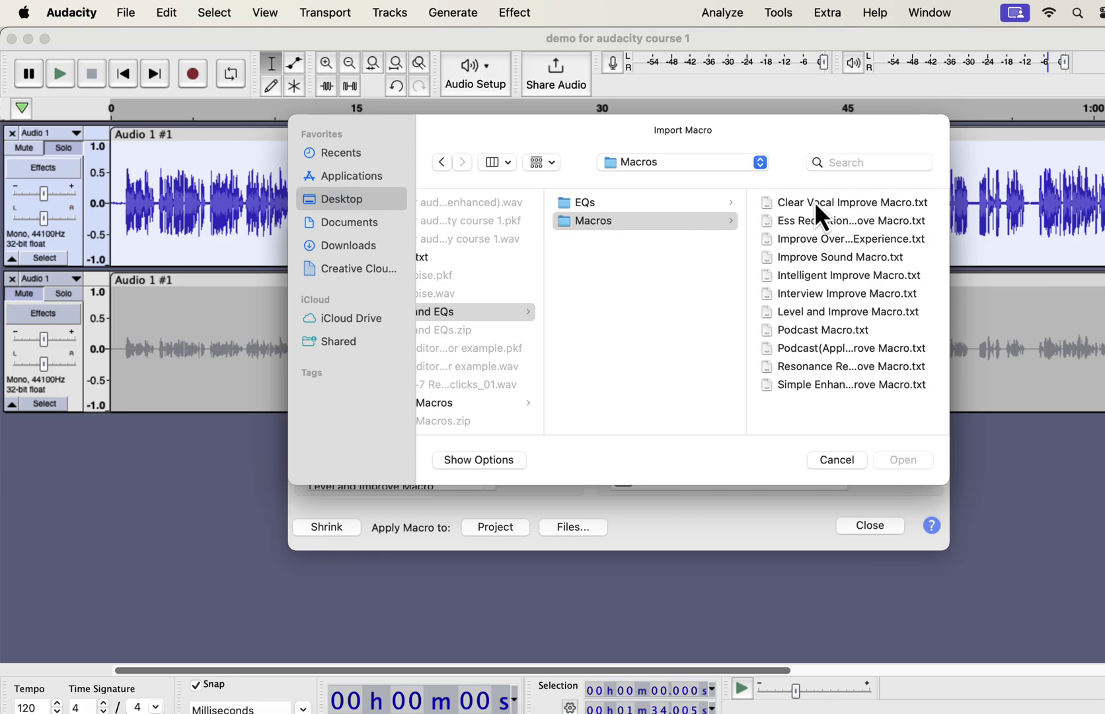
pyautogui.click(726, 223)
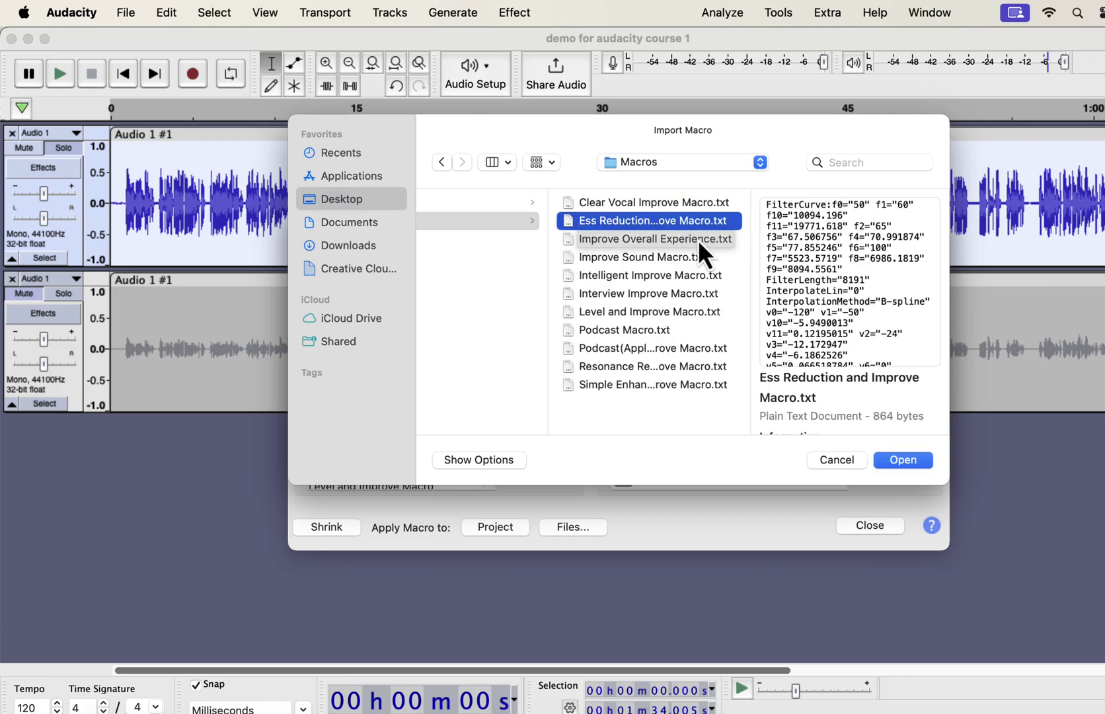
pyautogui.click(697, 240)
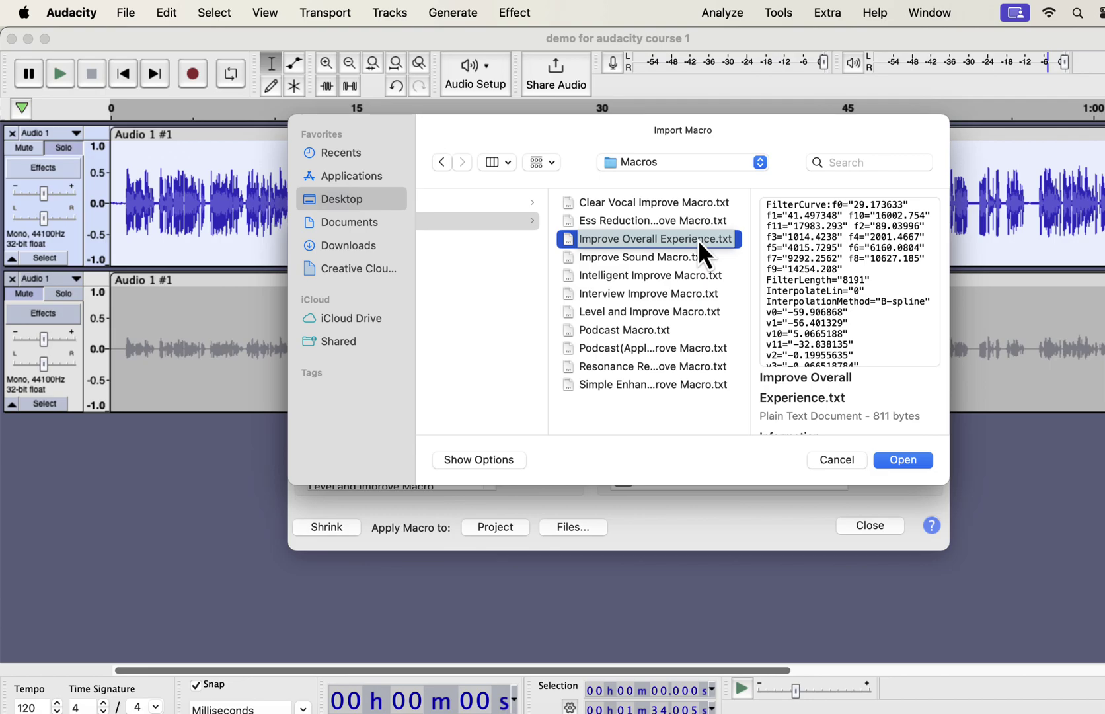
pyautogui.click(655, 260)
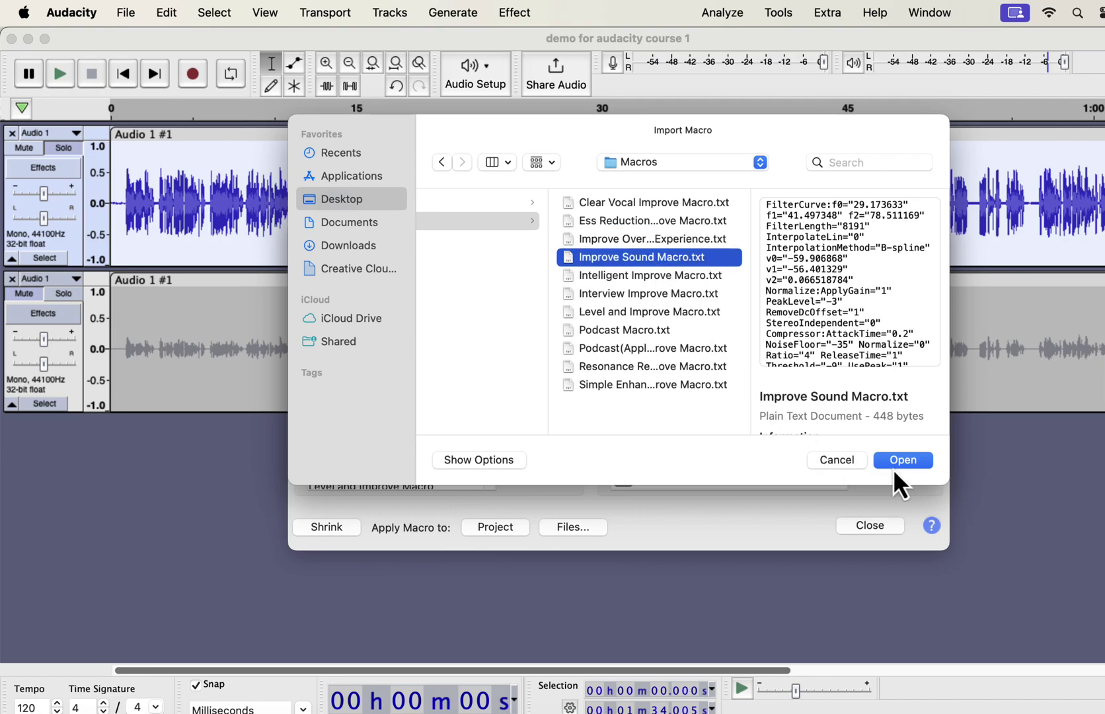
pyautogui.click(677, 311)
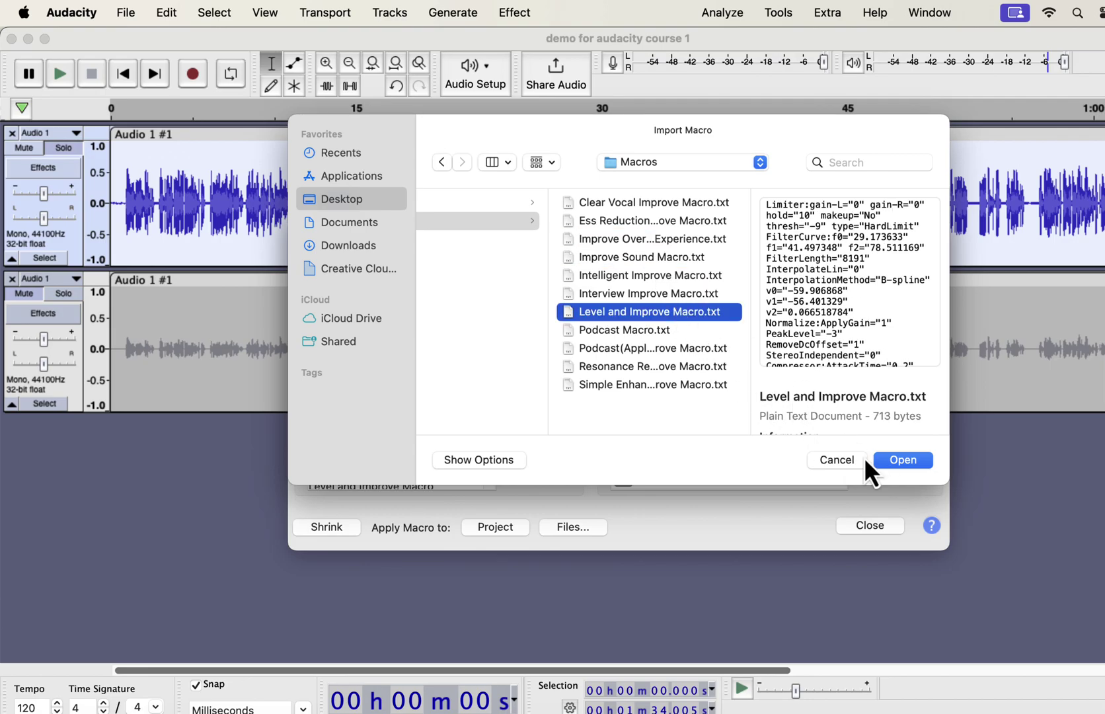
pyautogui.click(659, 331)
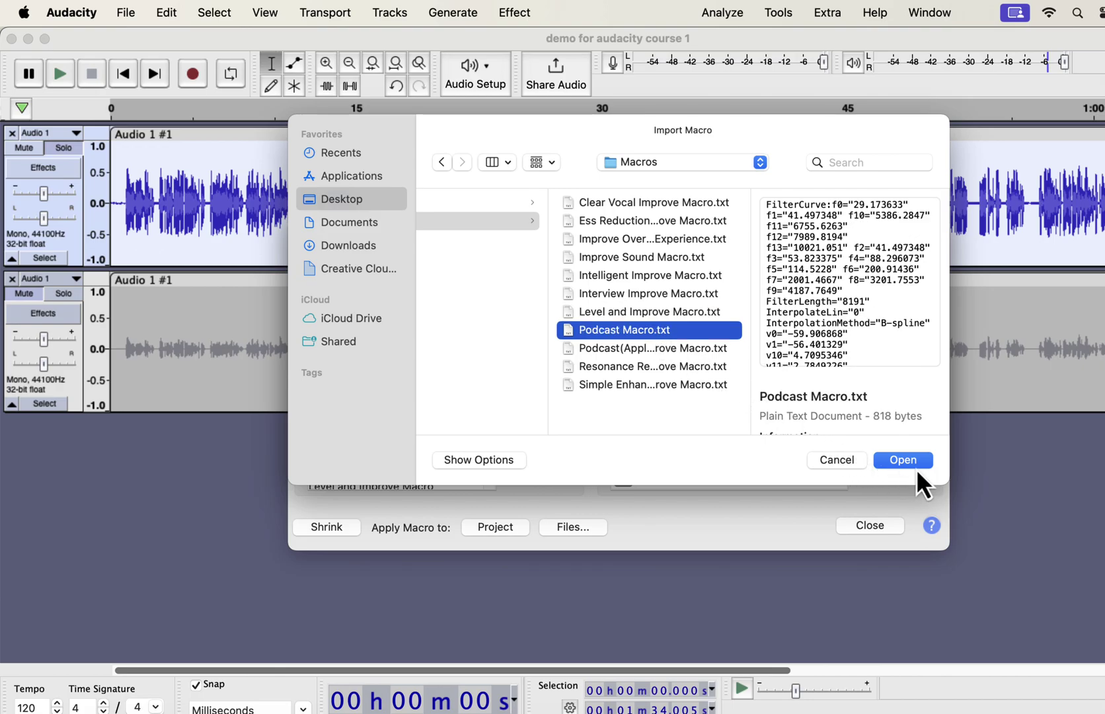
pyautogui.click(847, 464)
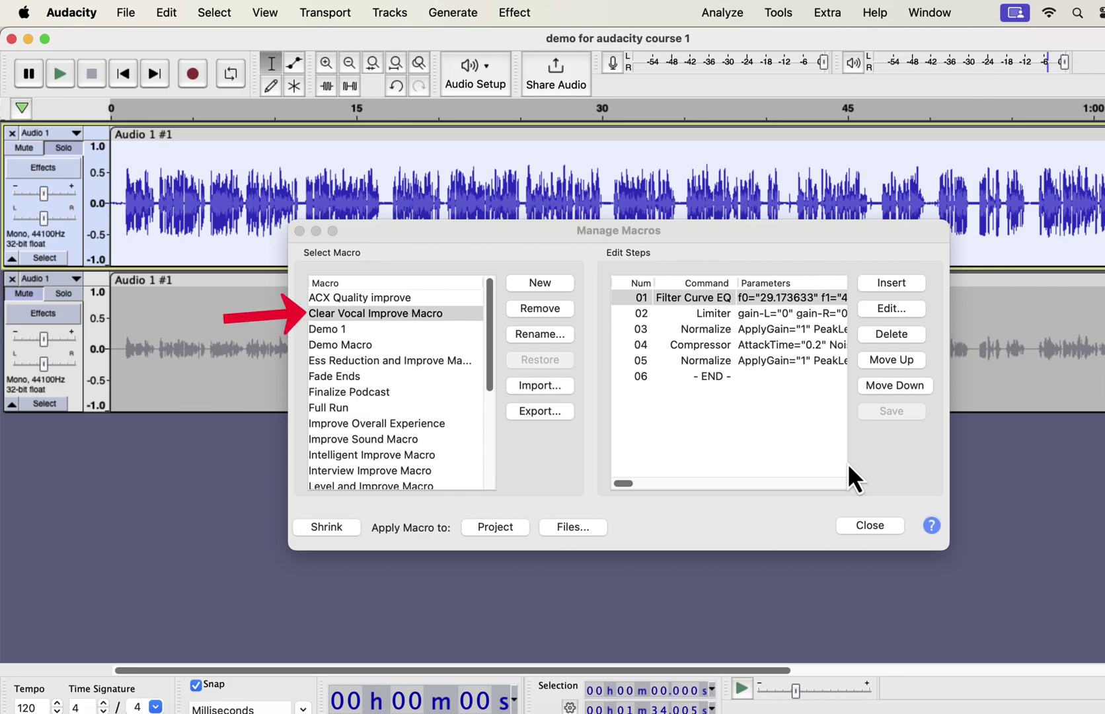
pyautogui.press('super+Tab')
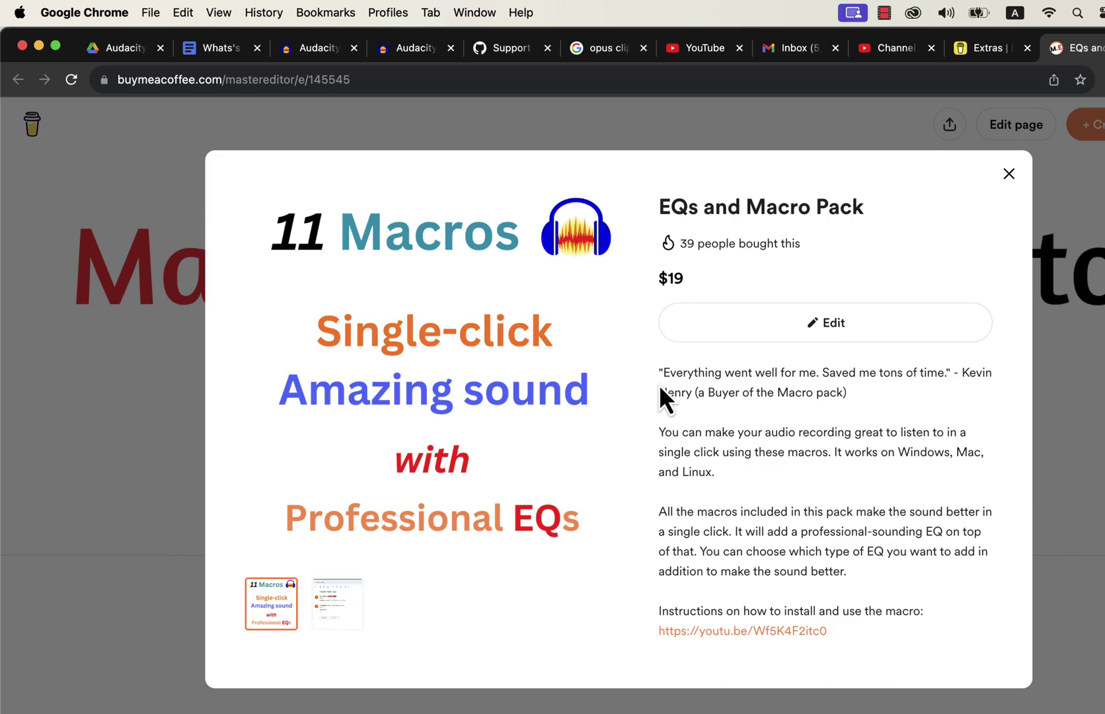
pyautogui.scroll(-4, 659, 384)
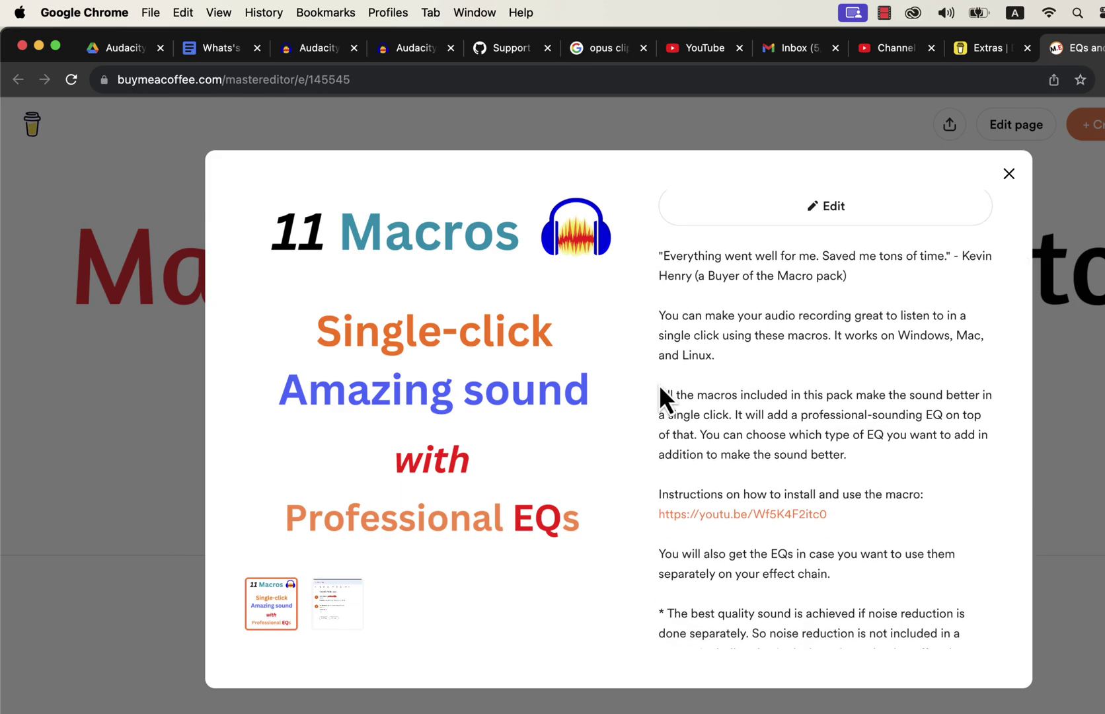